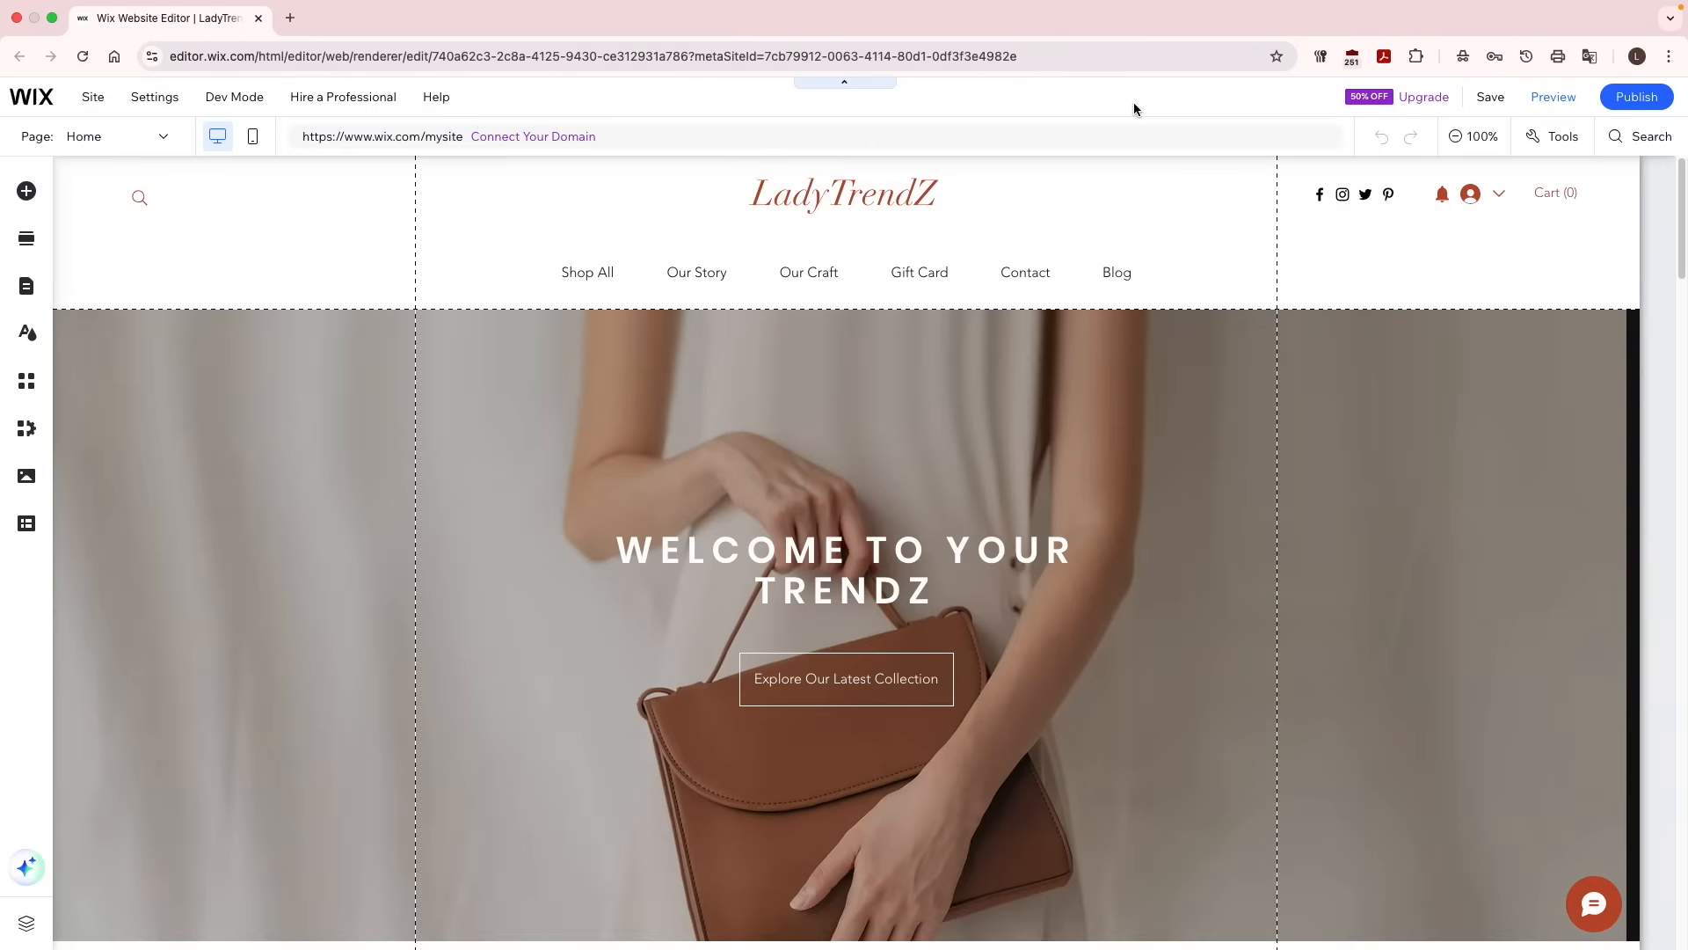
Open the site dashboard, go to the website overview, and start the guided SEO setup checklist.
{"action": "mouse_move", "coordinate": [34, 104]}
{"action": "left_click", "coordinate": [123, 158]}
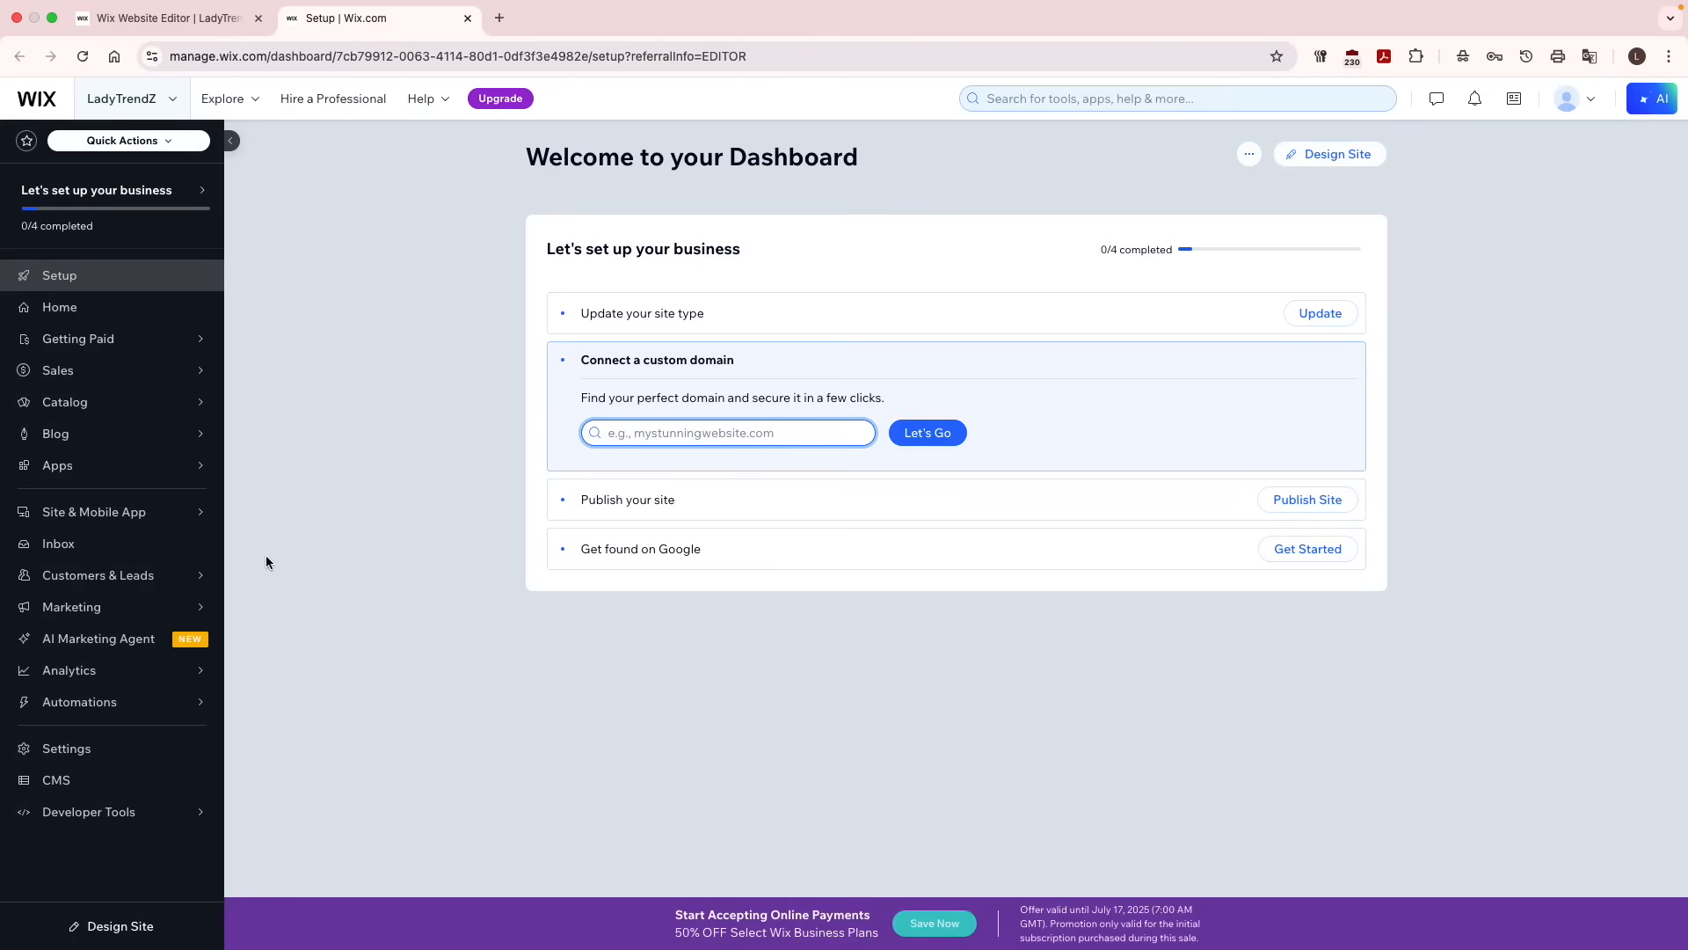
{"action": "left_click", "coordinate": [107, 513]}
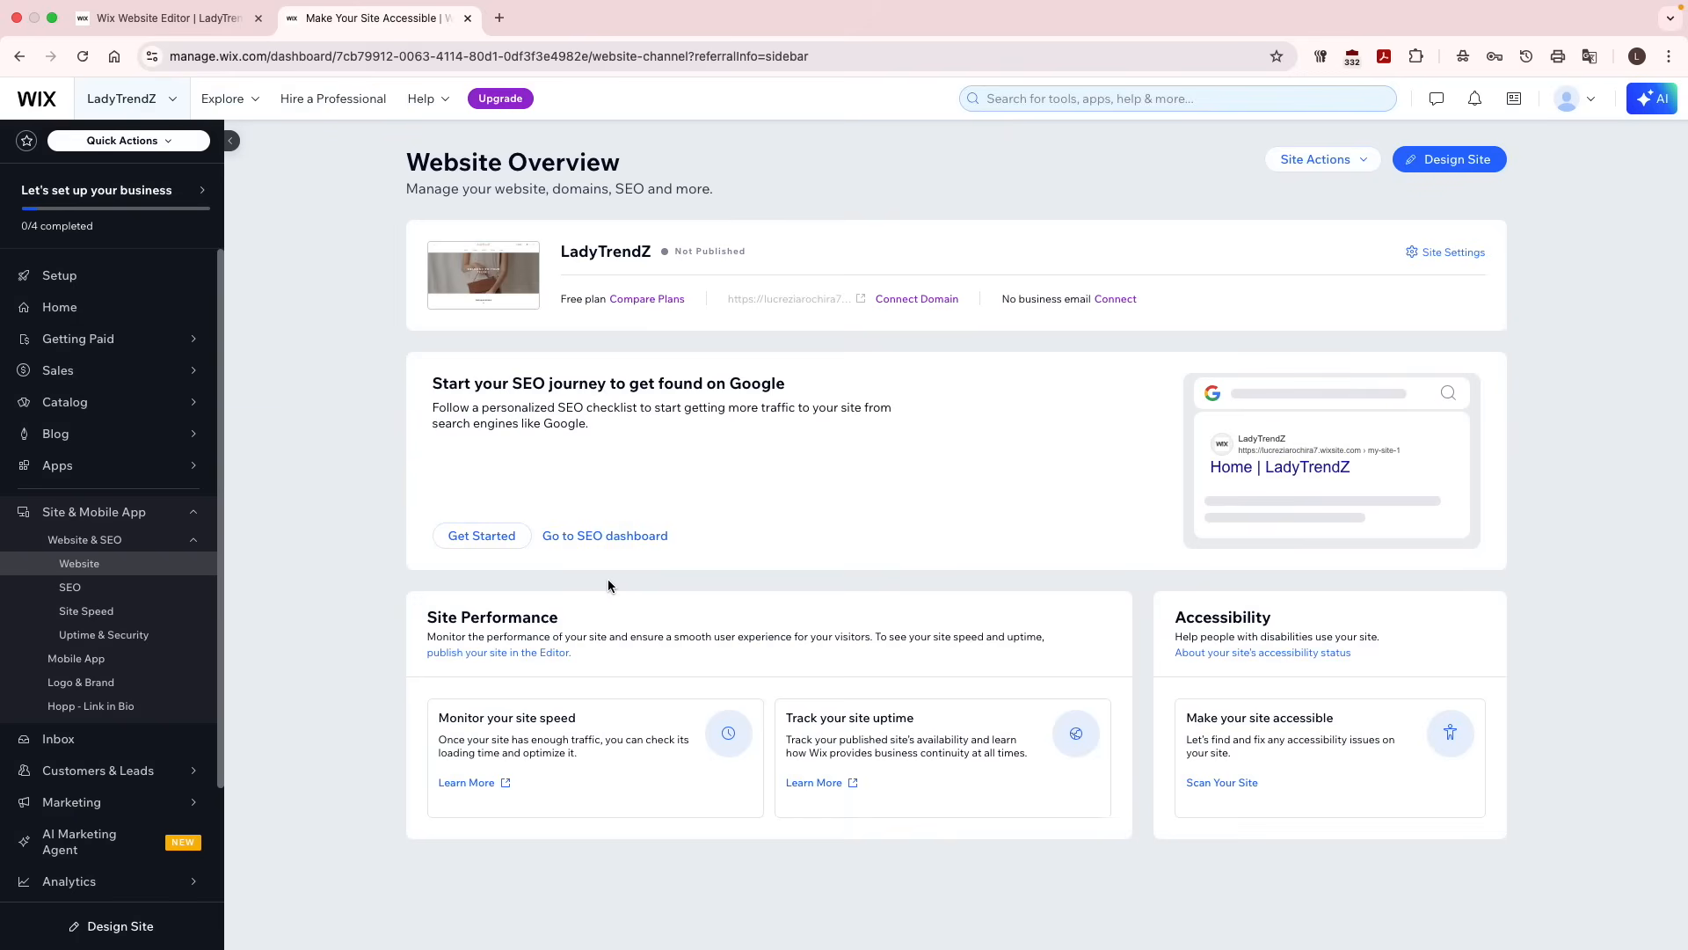
{"action": "left_click", "coordinate": [526, 539]}
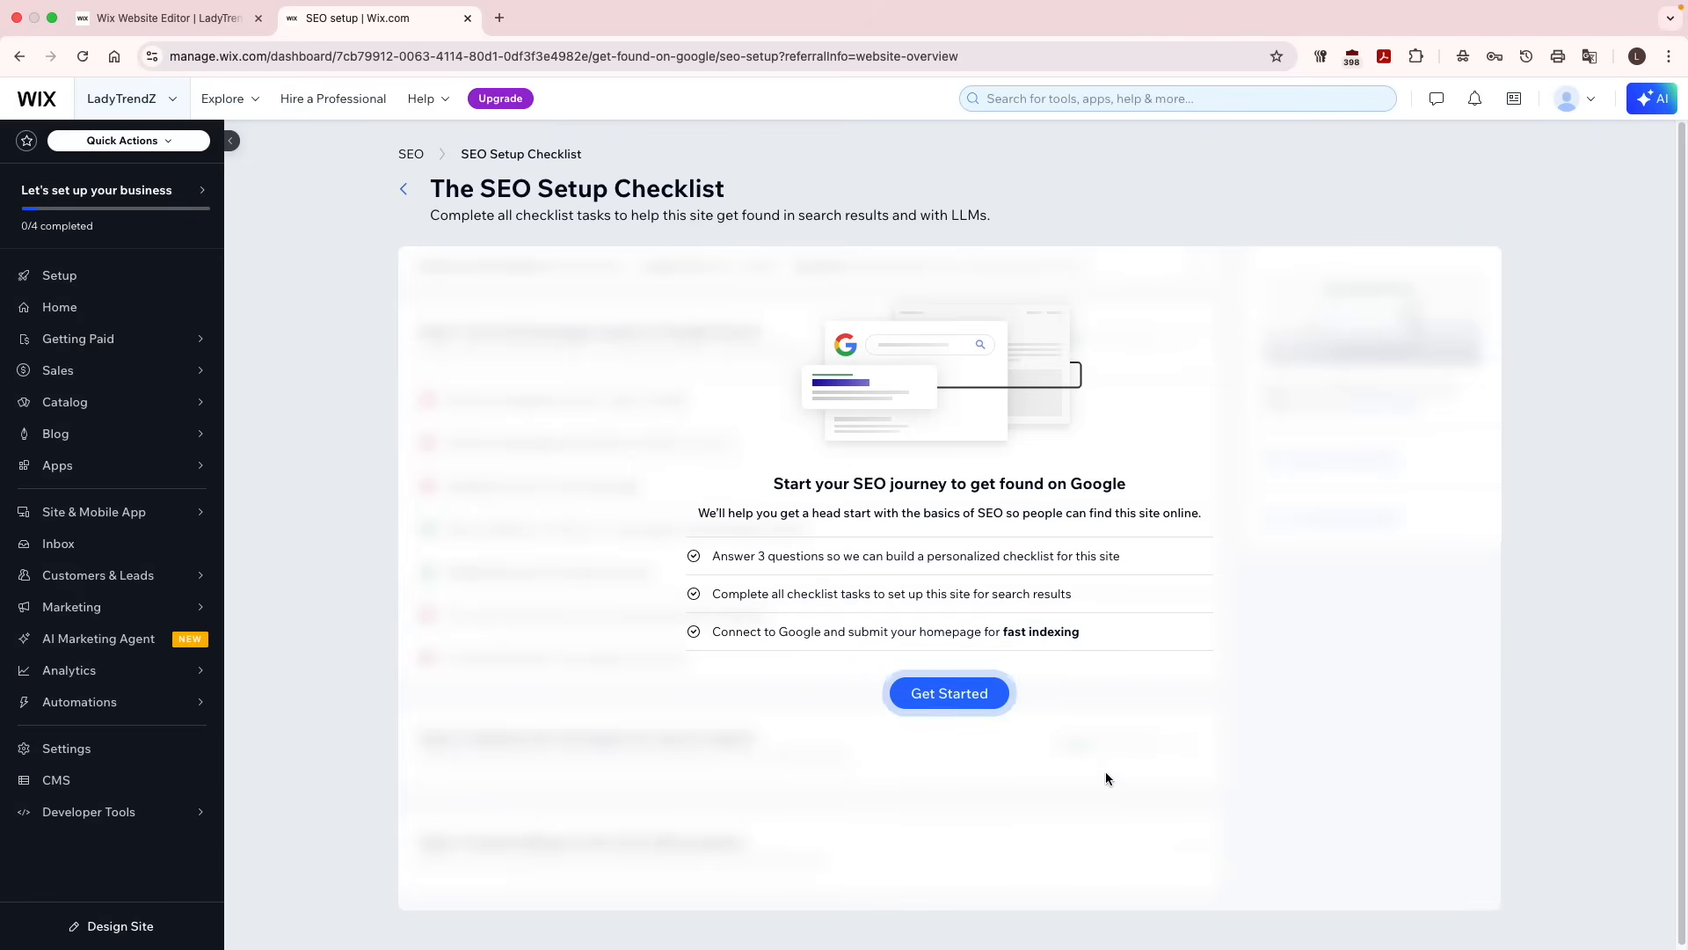
{"action": "left_click", "coordinate": [985, 694]}
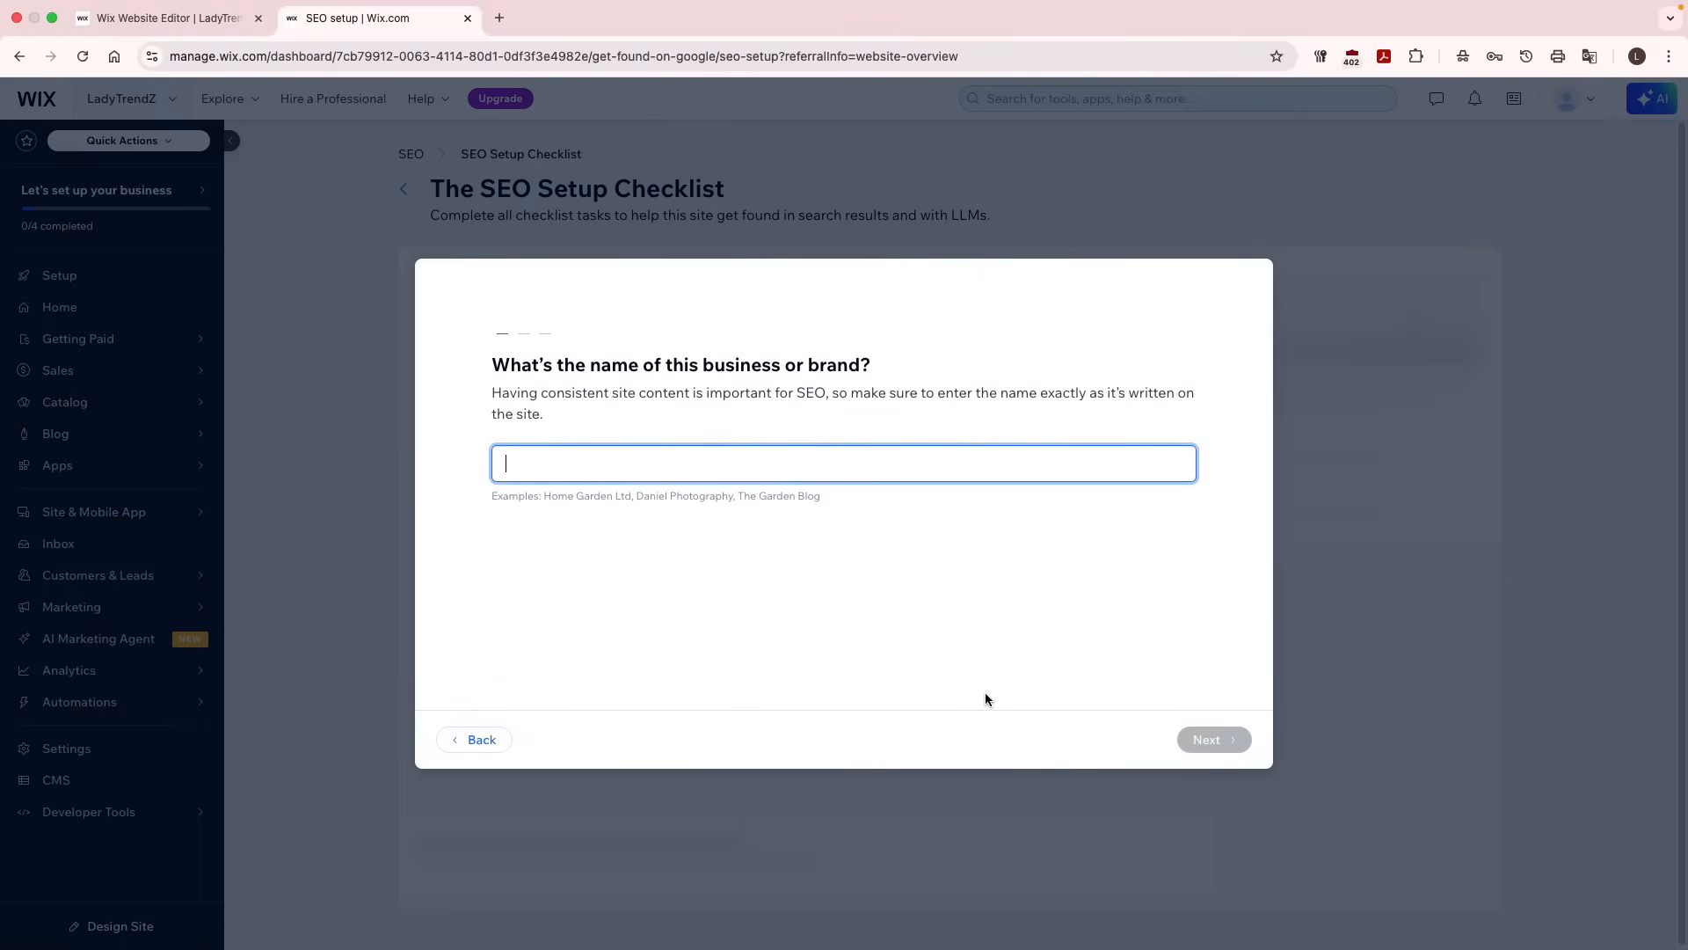
Enter LadyTrendz as the business name and specify that it serves customers nationwide, worldwide or only online.
{"action": "type", "text": "LadyTrendz"}
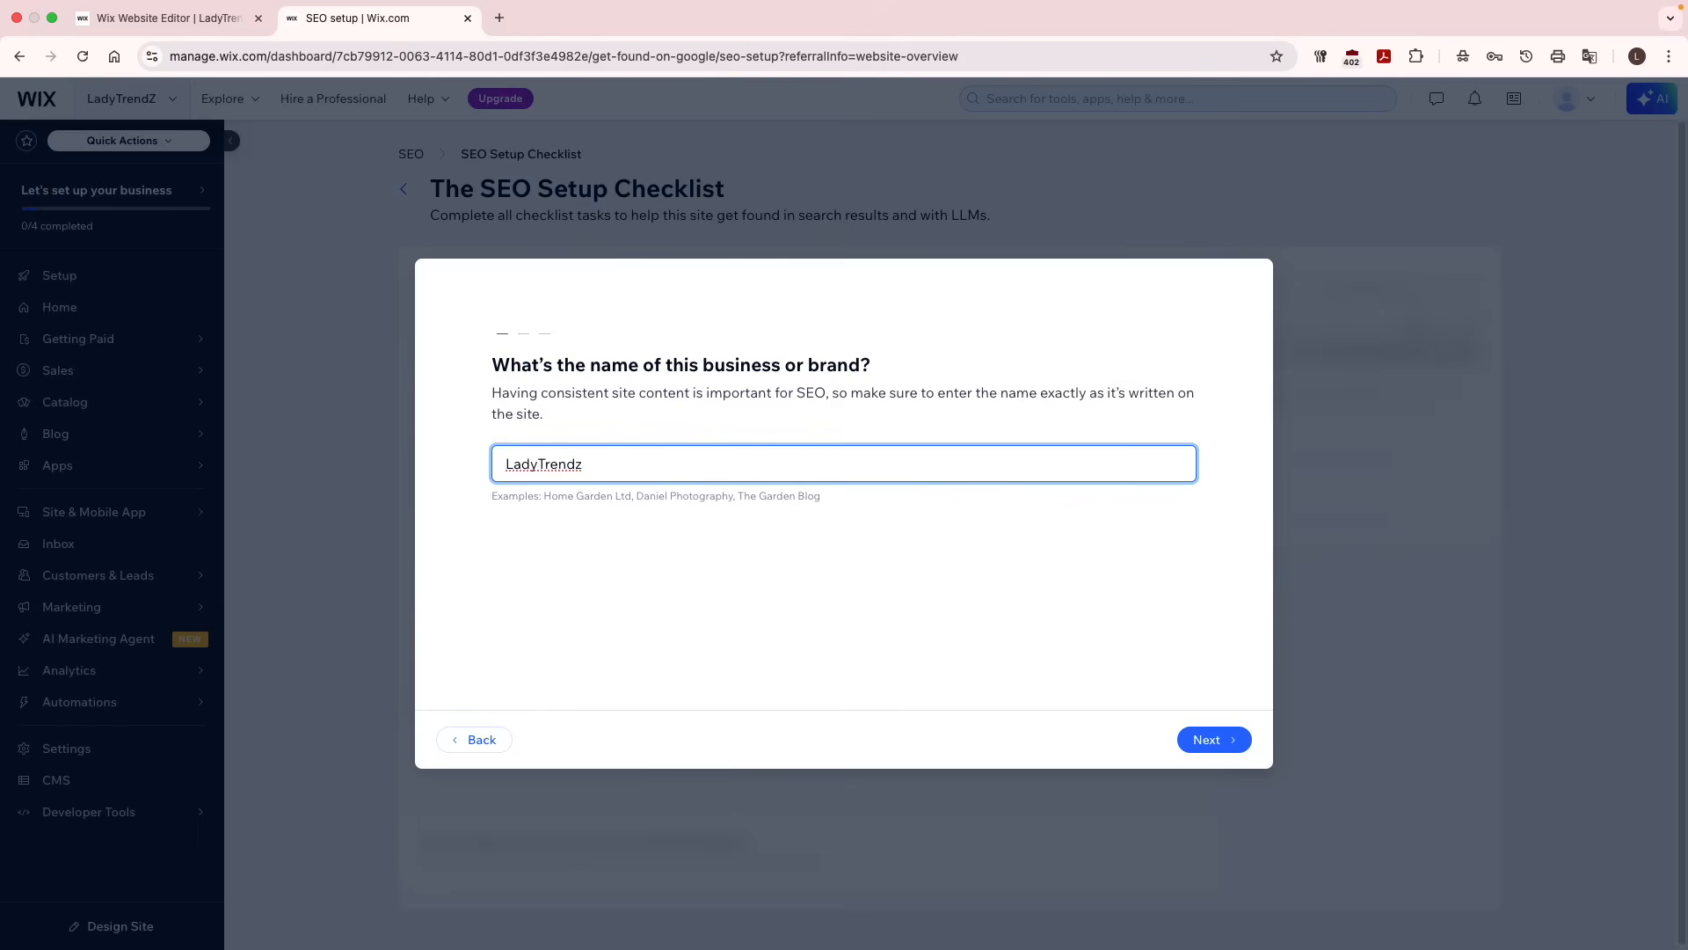
{"action": "key", "text": "BackSpace"}
{"action": "type", "text": "Z"}
{"action": "key", "text": "Return"}
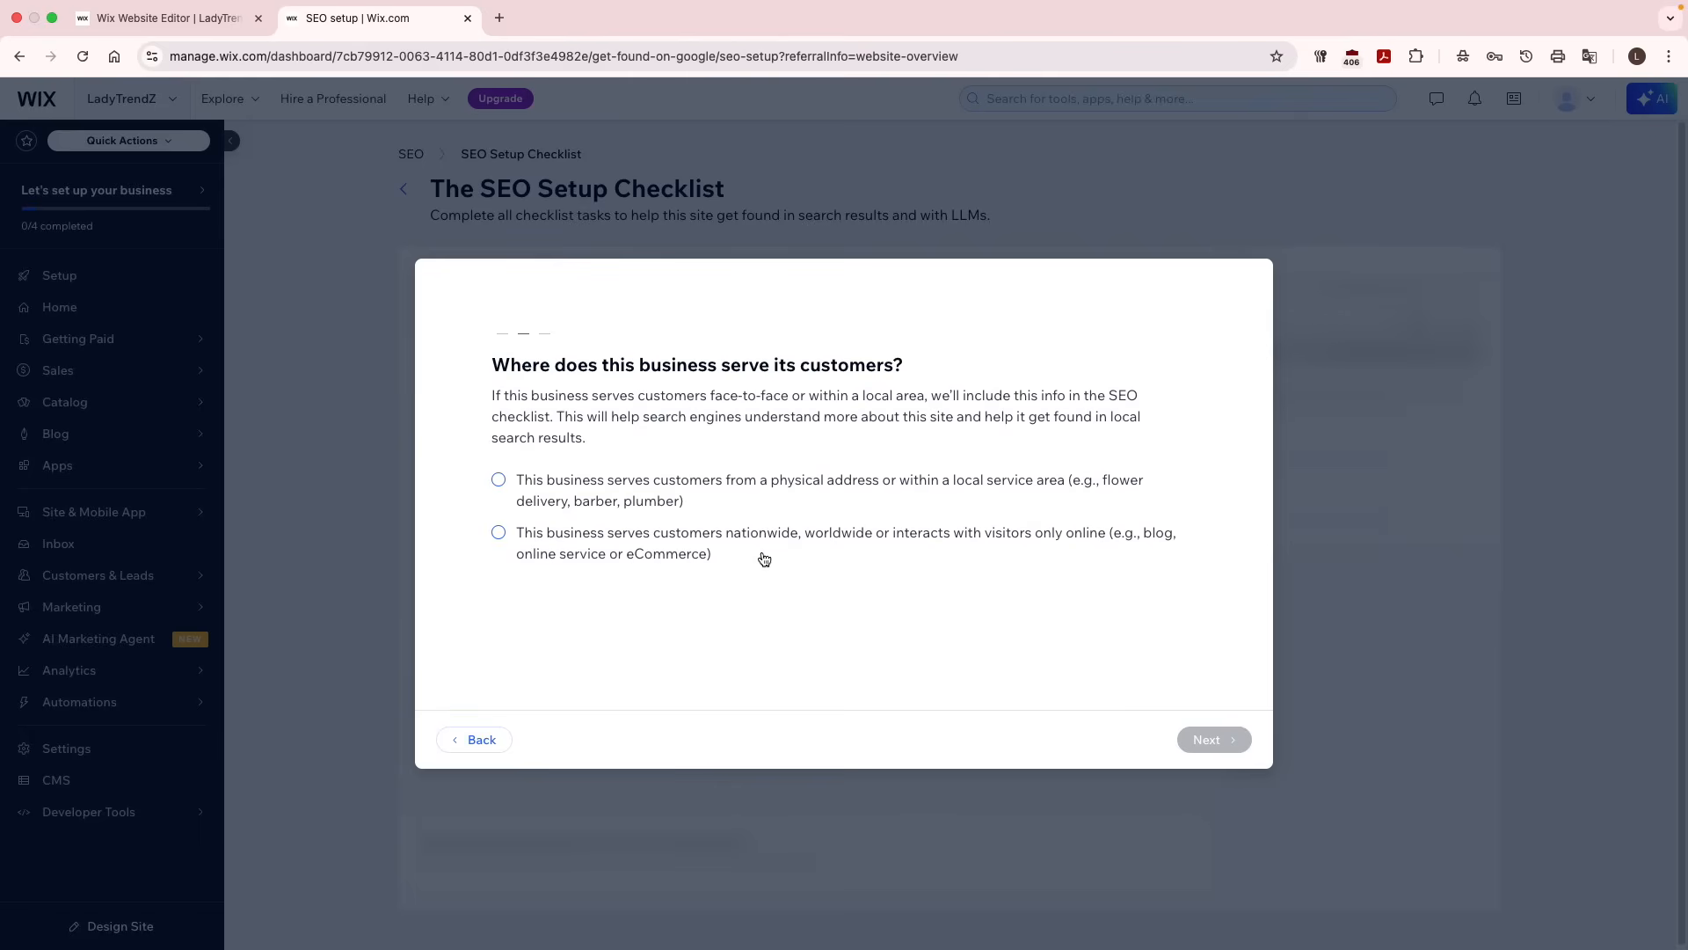
{"action": "left_click", "coordinate": [741, 537]}
{"action": "left_click", "coordinate": [1239, 753]}
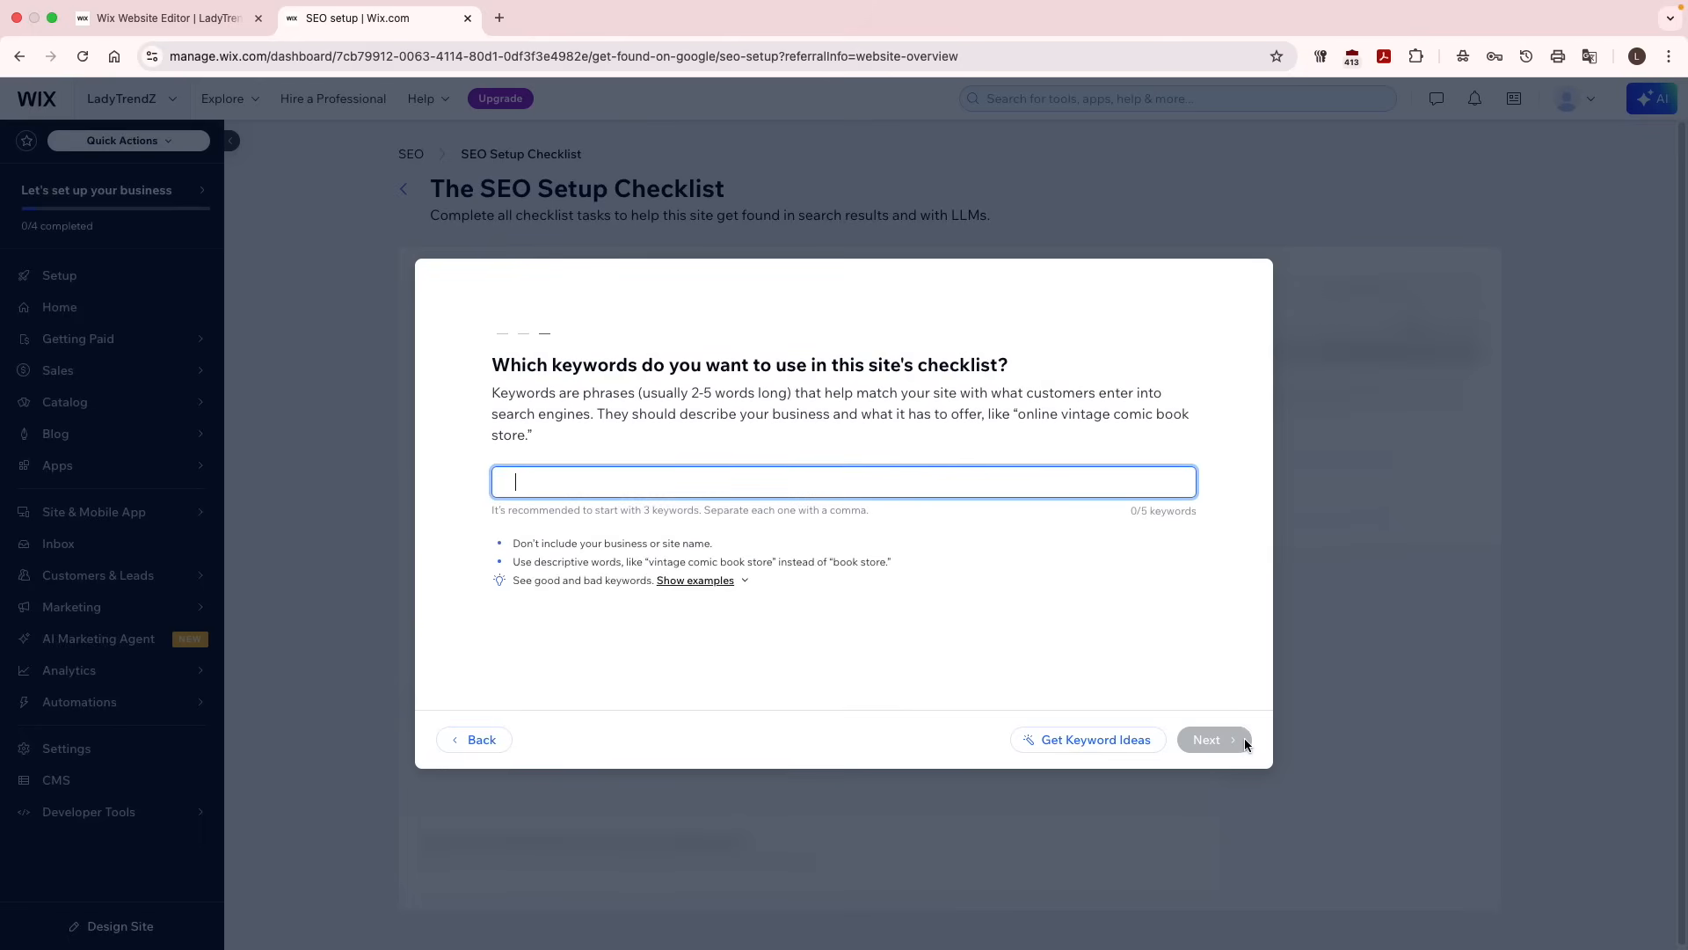
Show the good and bad keyword examples, and submit the keywords Online women shop and Fashion store.
{"action": "left_click", "coordinate": [741, 582]}
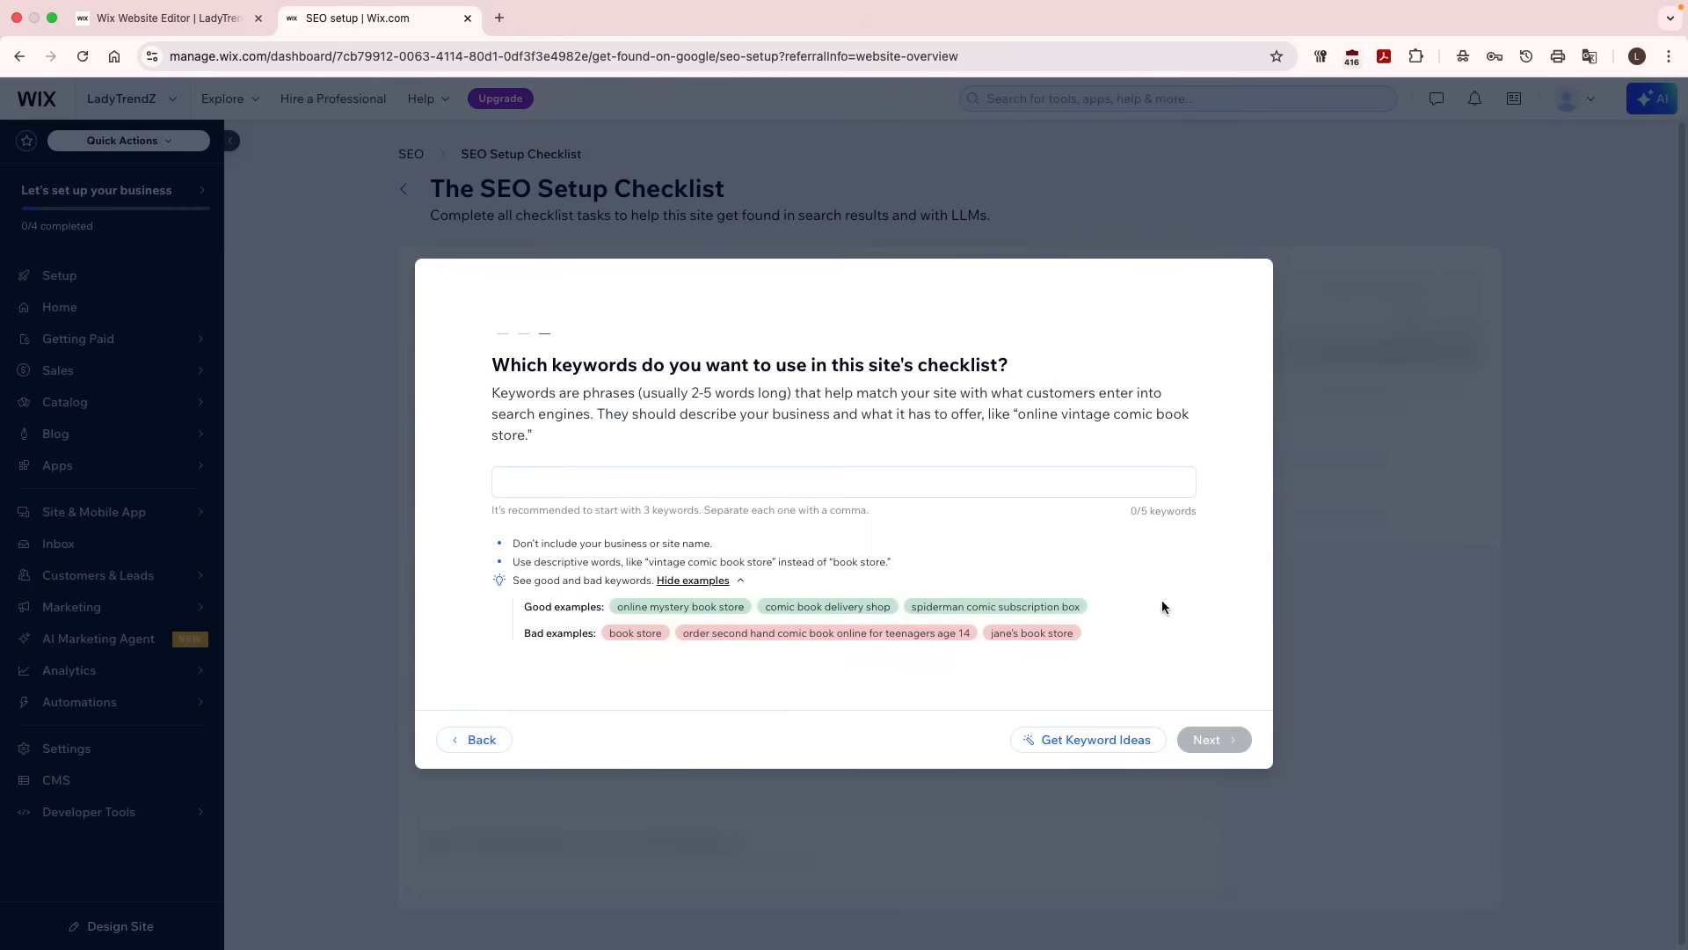
{"action": "key", "text": "Tab"}
{"action": "key", "text": "Return"}
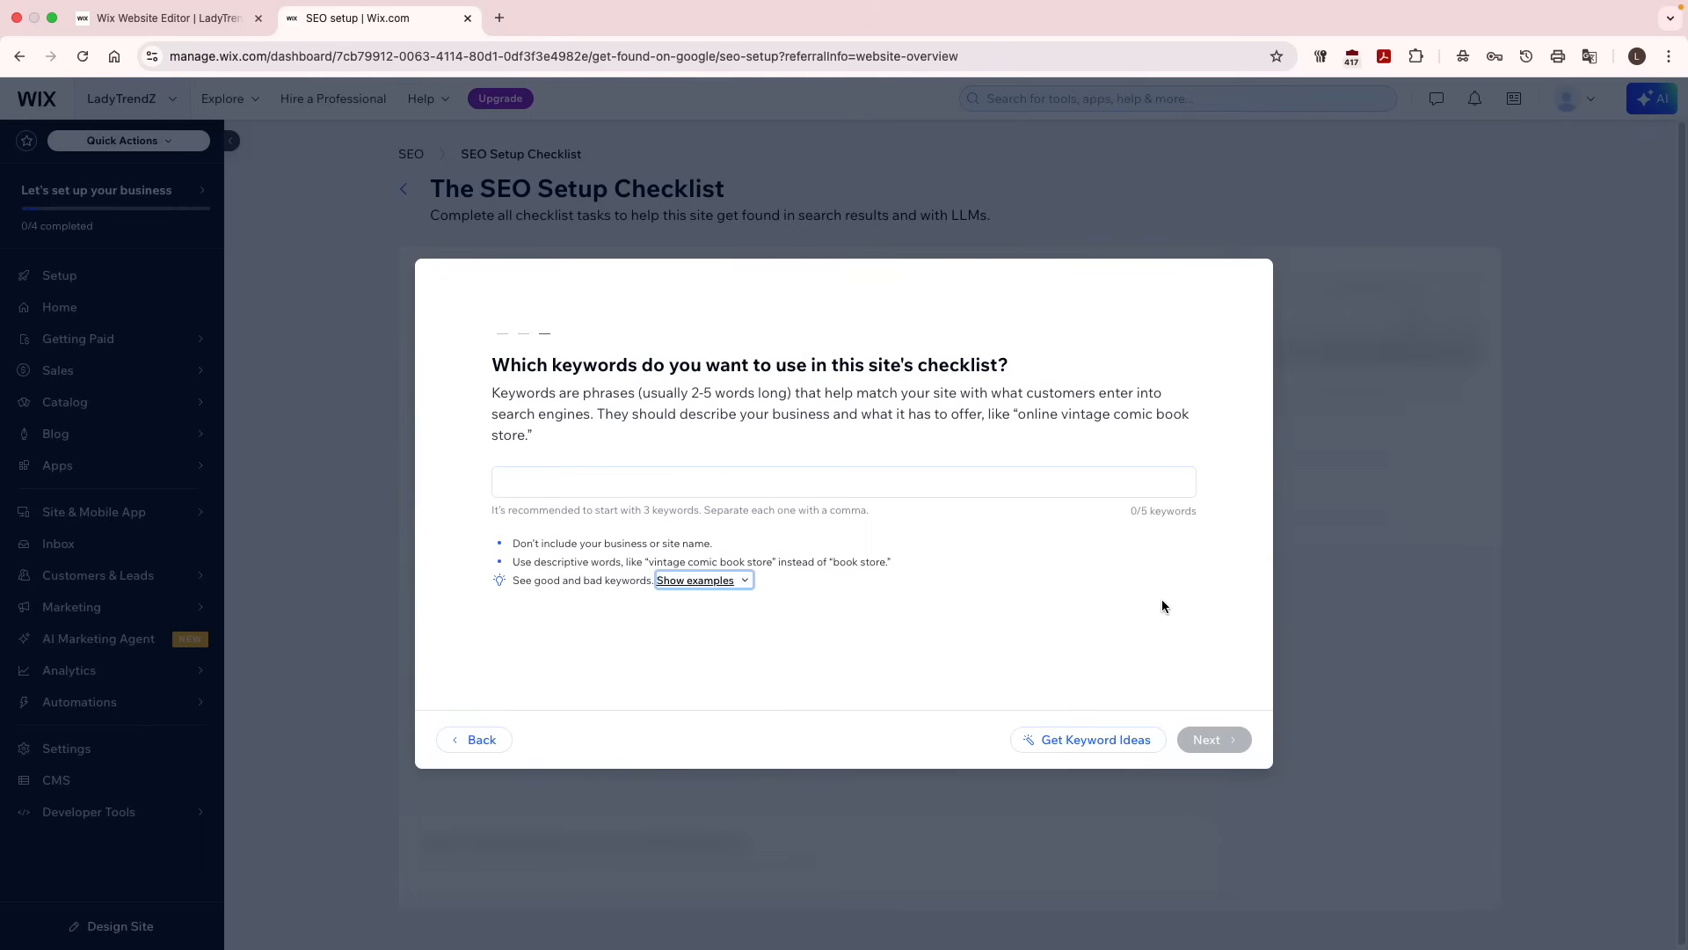
{"action": "key", "text": "Return"}
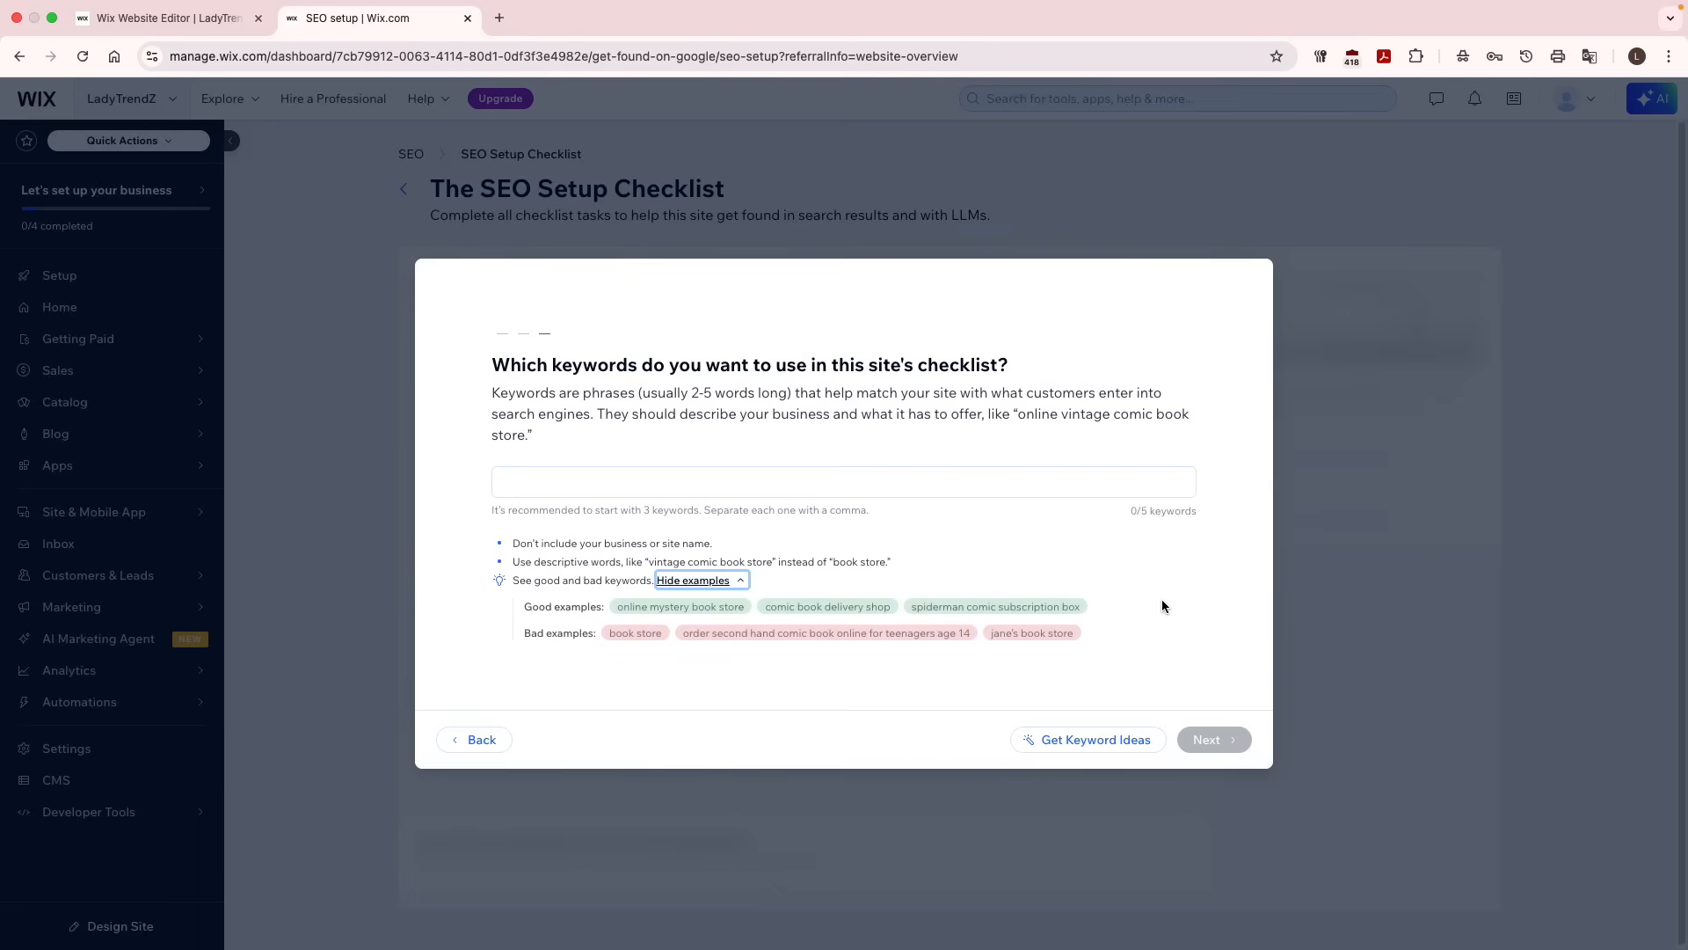
{"action": "left_click", "coordinate": [888, 495]}
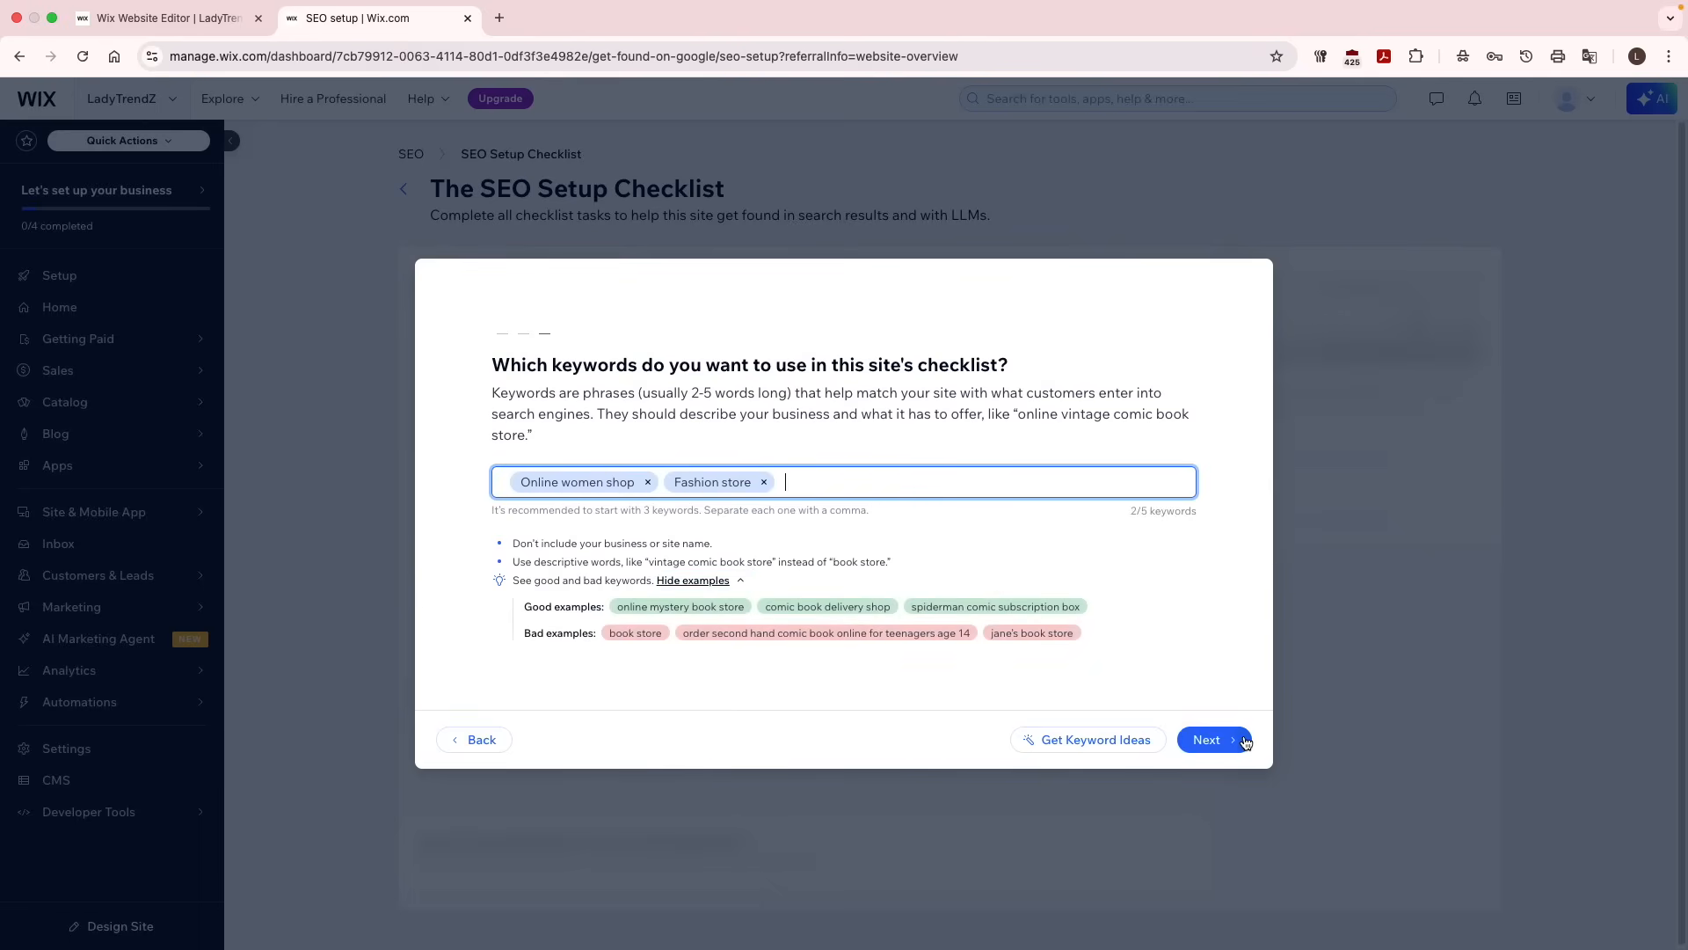
{"action": "left_click", "coordinate": [1245, 744]}
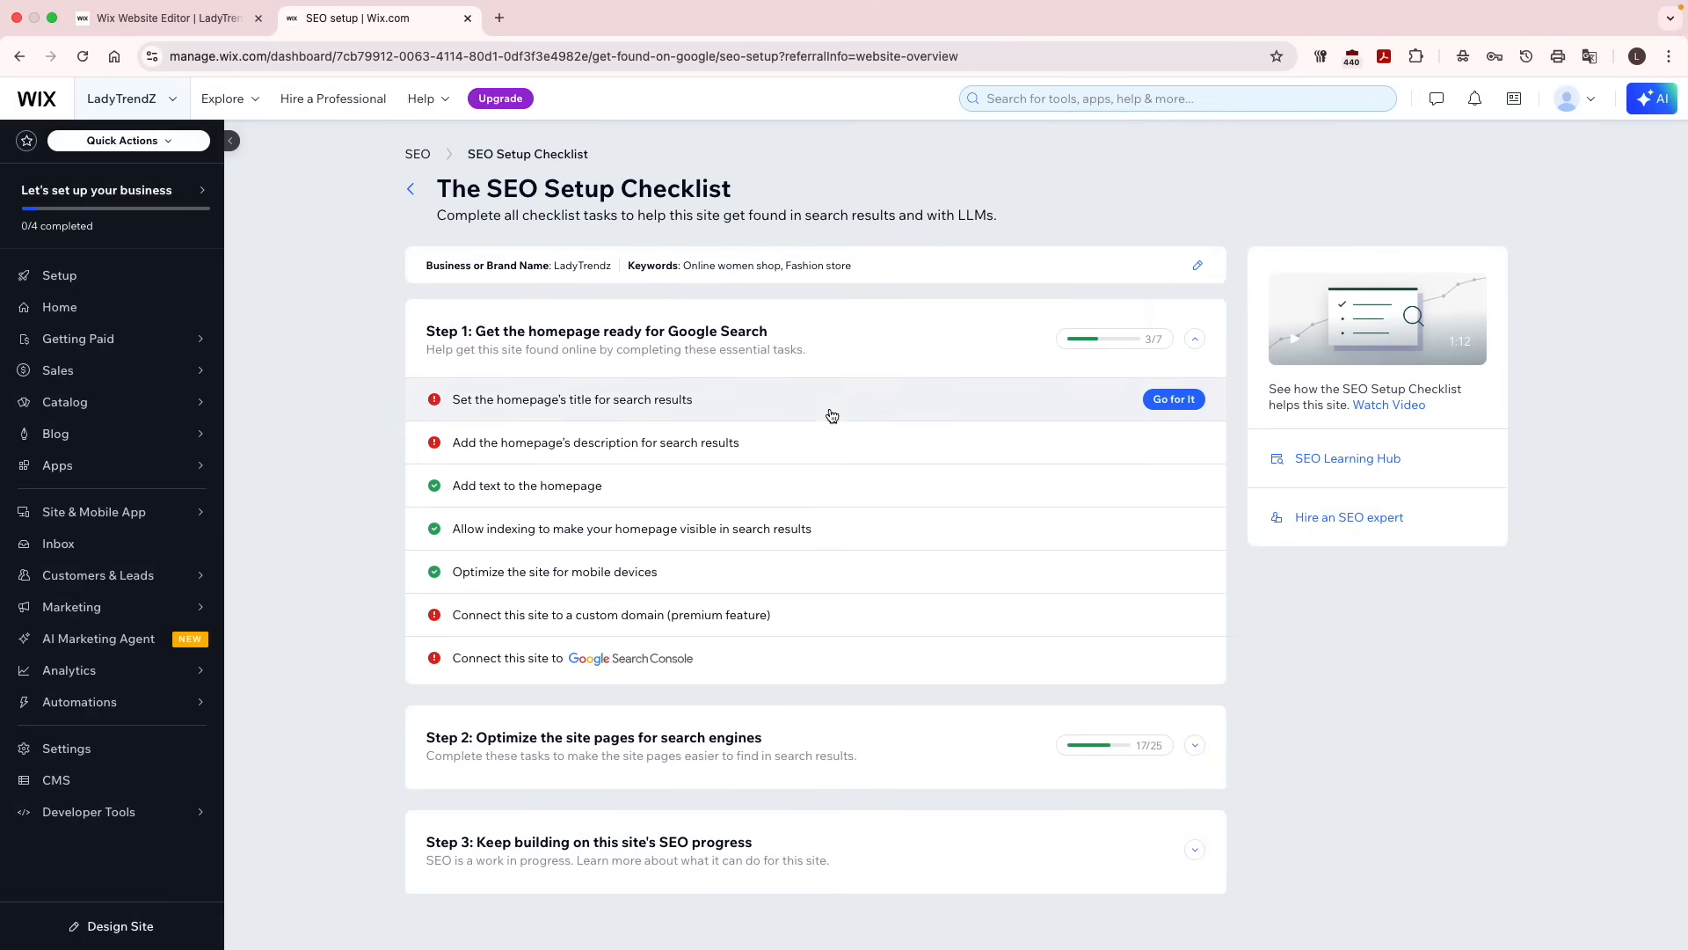
Set the homepage's search result title to "LadyTrendz | Fashion store".
{"action": "left_click", "coordinate": [1124, 411]}
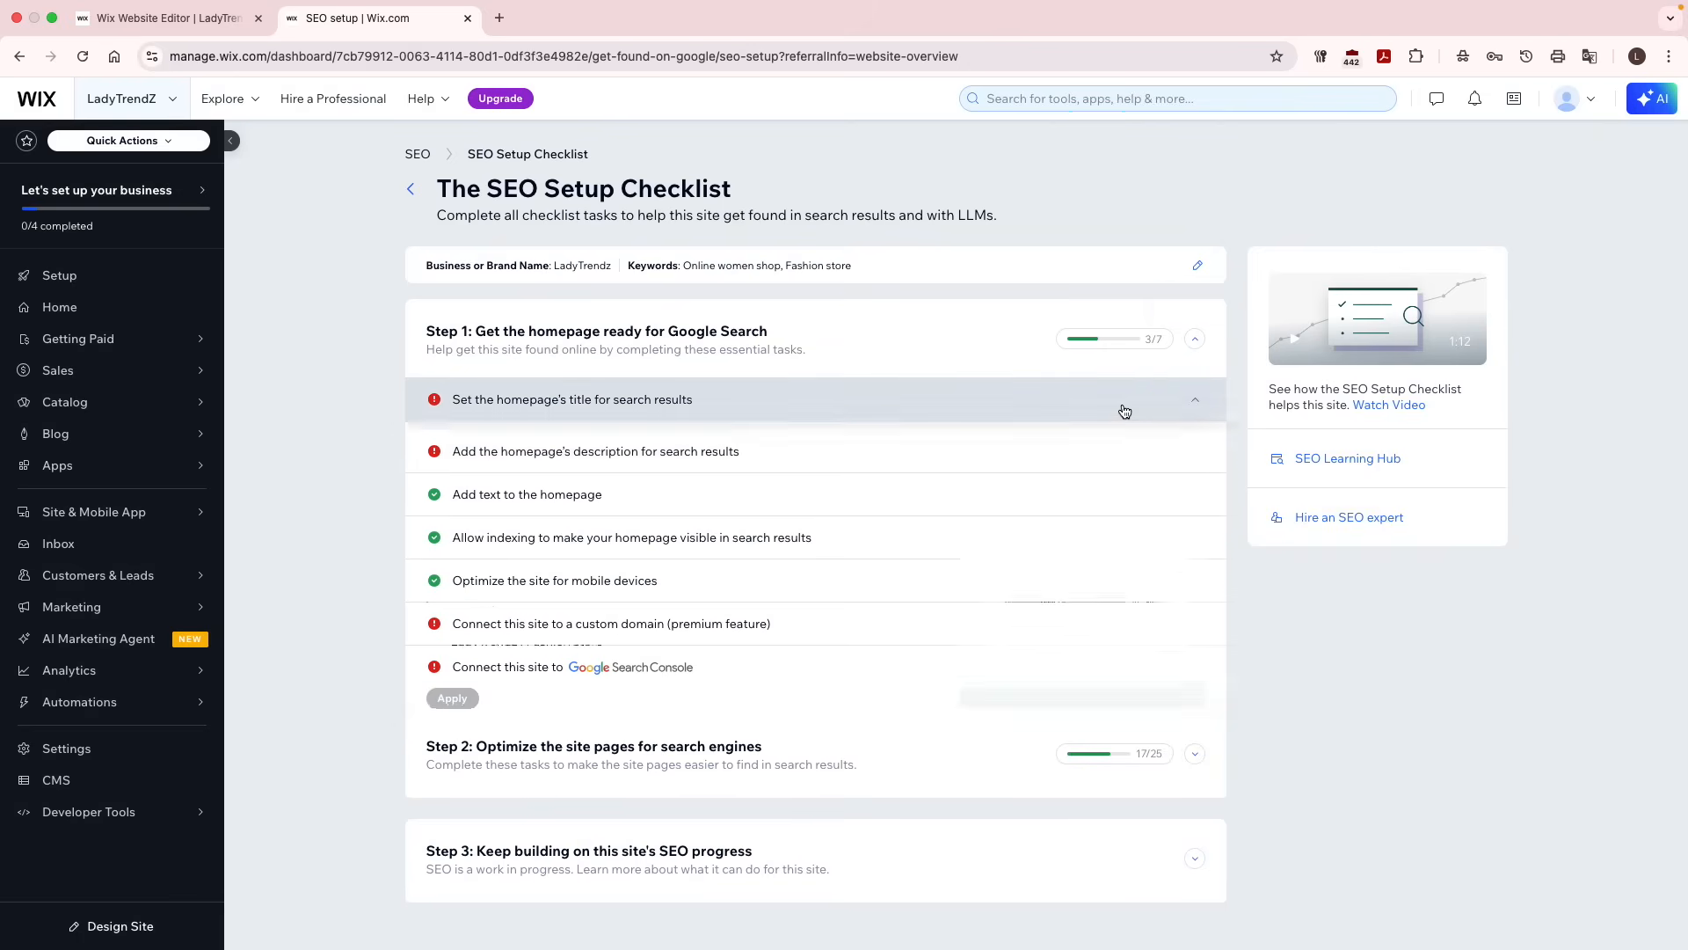
{"action": "scroll", "coordinate": [1179, 537], "scroll_direction": "down", "scroll_amount": 2}
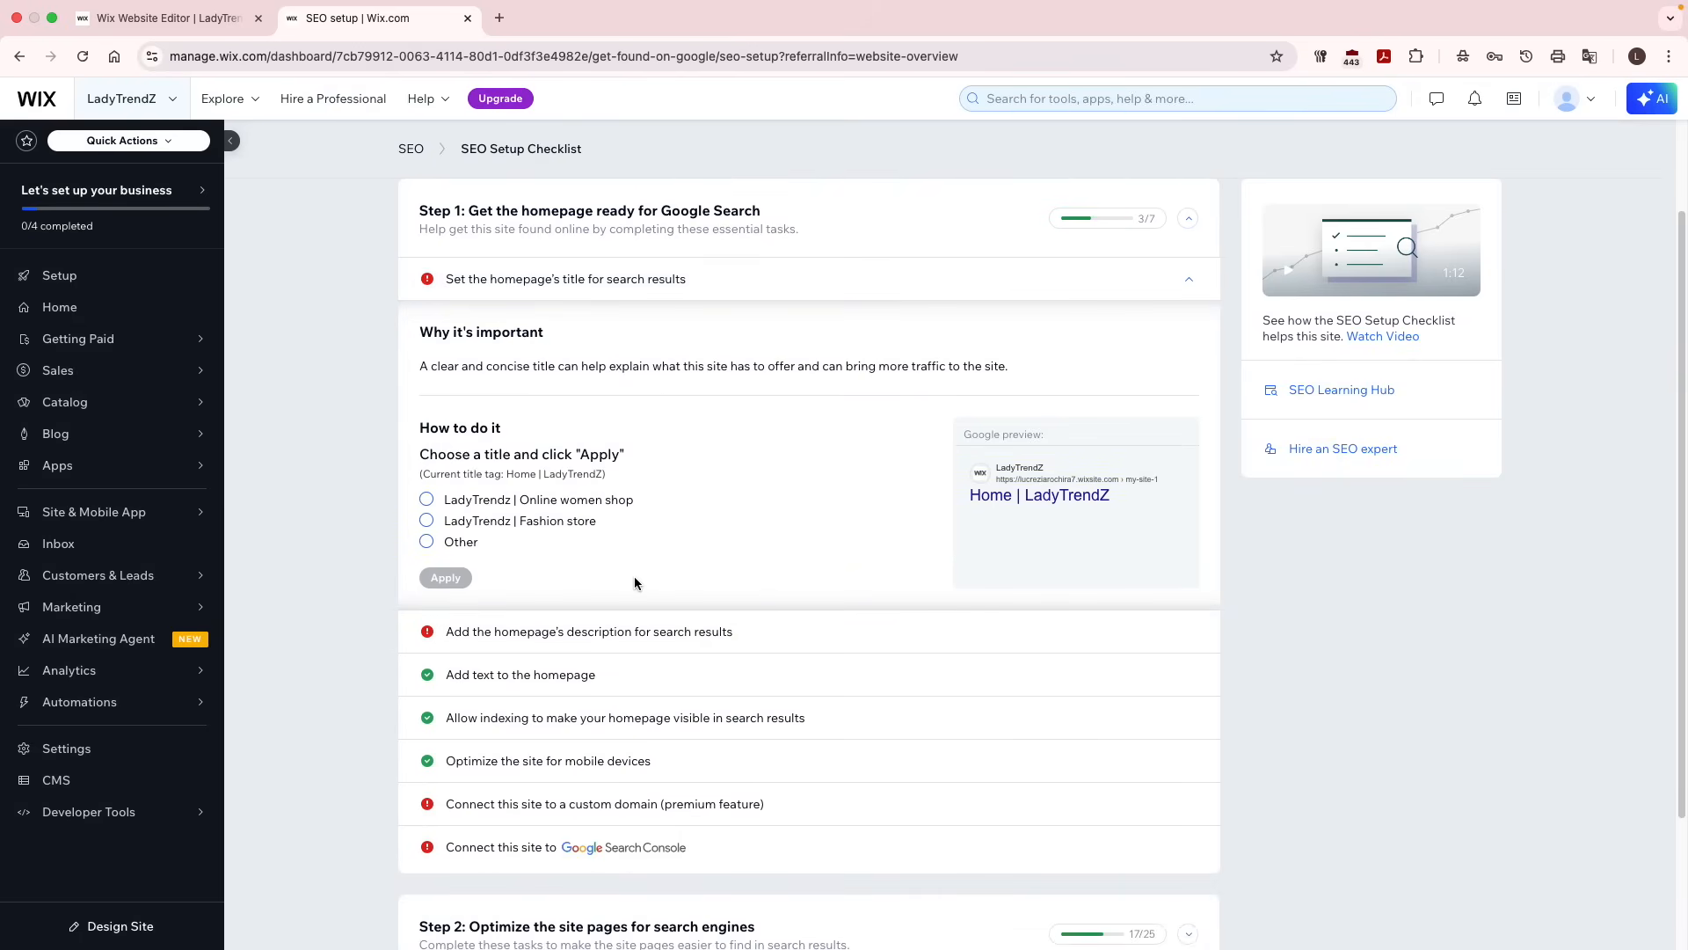
{"action": "left_click", "coordinate": [563, 522]}
{"action": "left_click", "coordinate": [450, 582]}
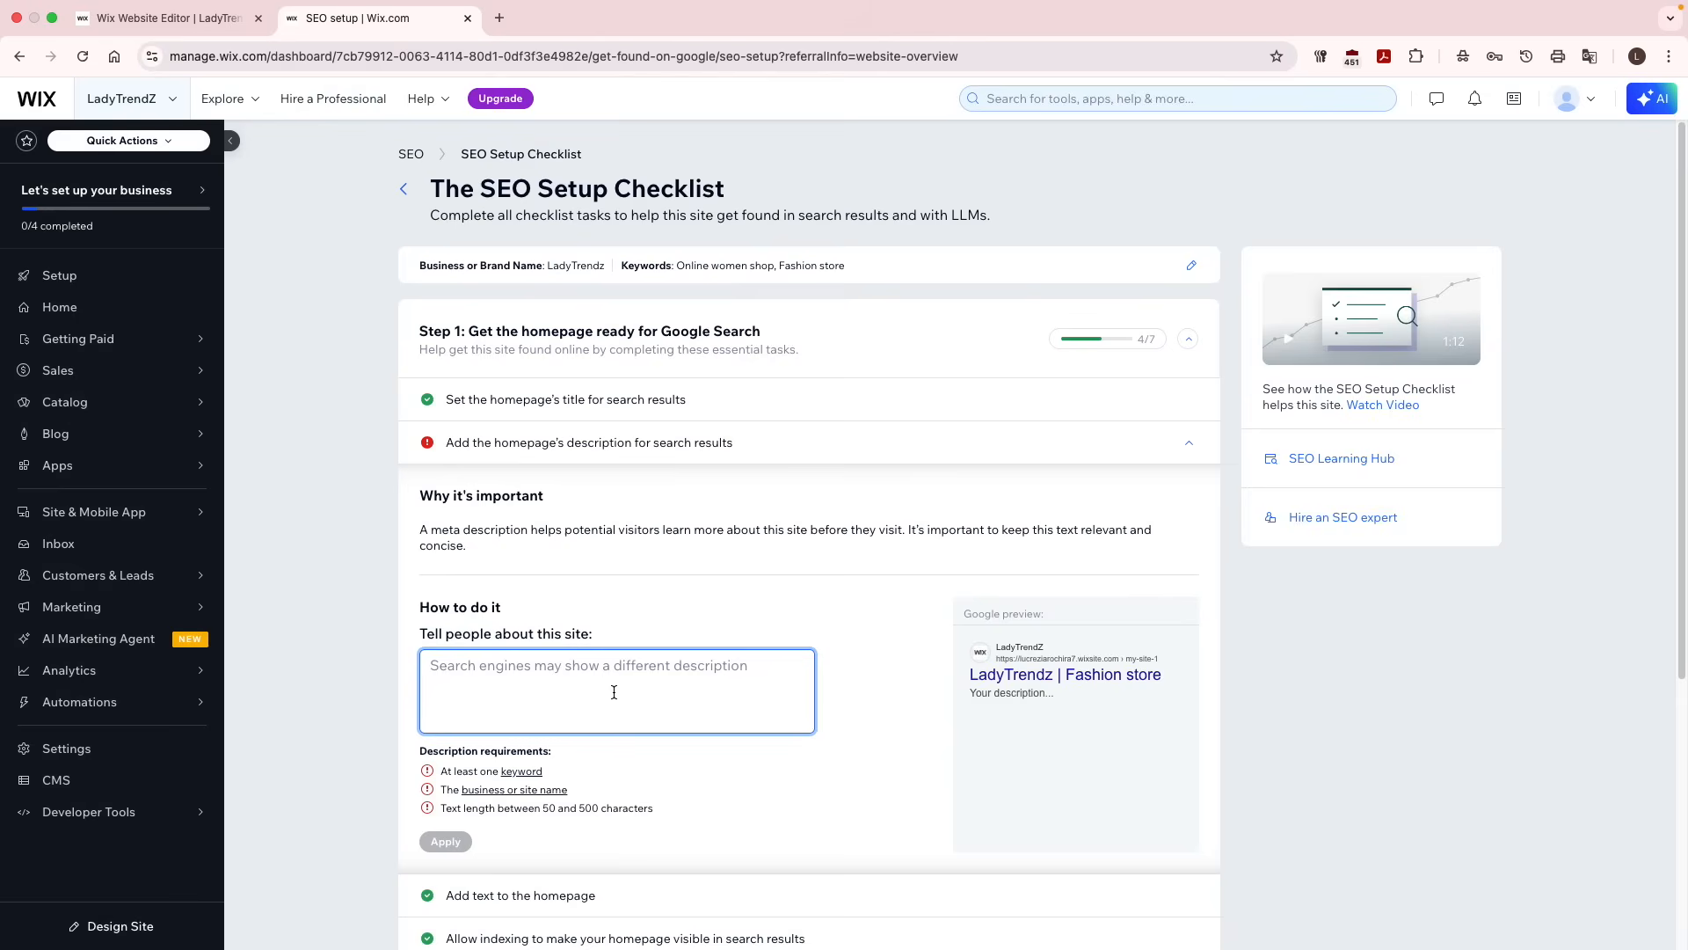
Apply the homepage description "Discover LadyTrendz: a modern women’s fashion store offering sustainable styles, inclusive sizing, natural beauty products, and personal styling tips.".
{"action": "type", "text": "Discover LadyTrendz: a modern women’s fashion store offering sustainable styles, inclusive sizing, natural beauty products, and personal styling tips."}
{"action": "left_click", "coordinate": [799, 761]}
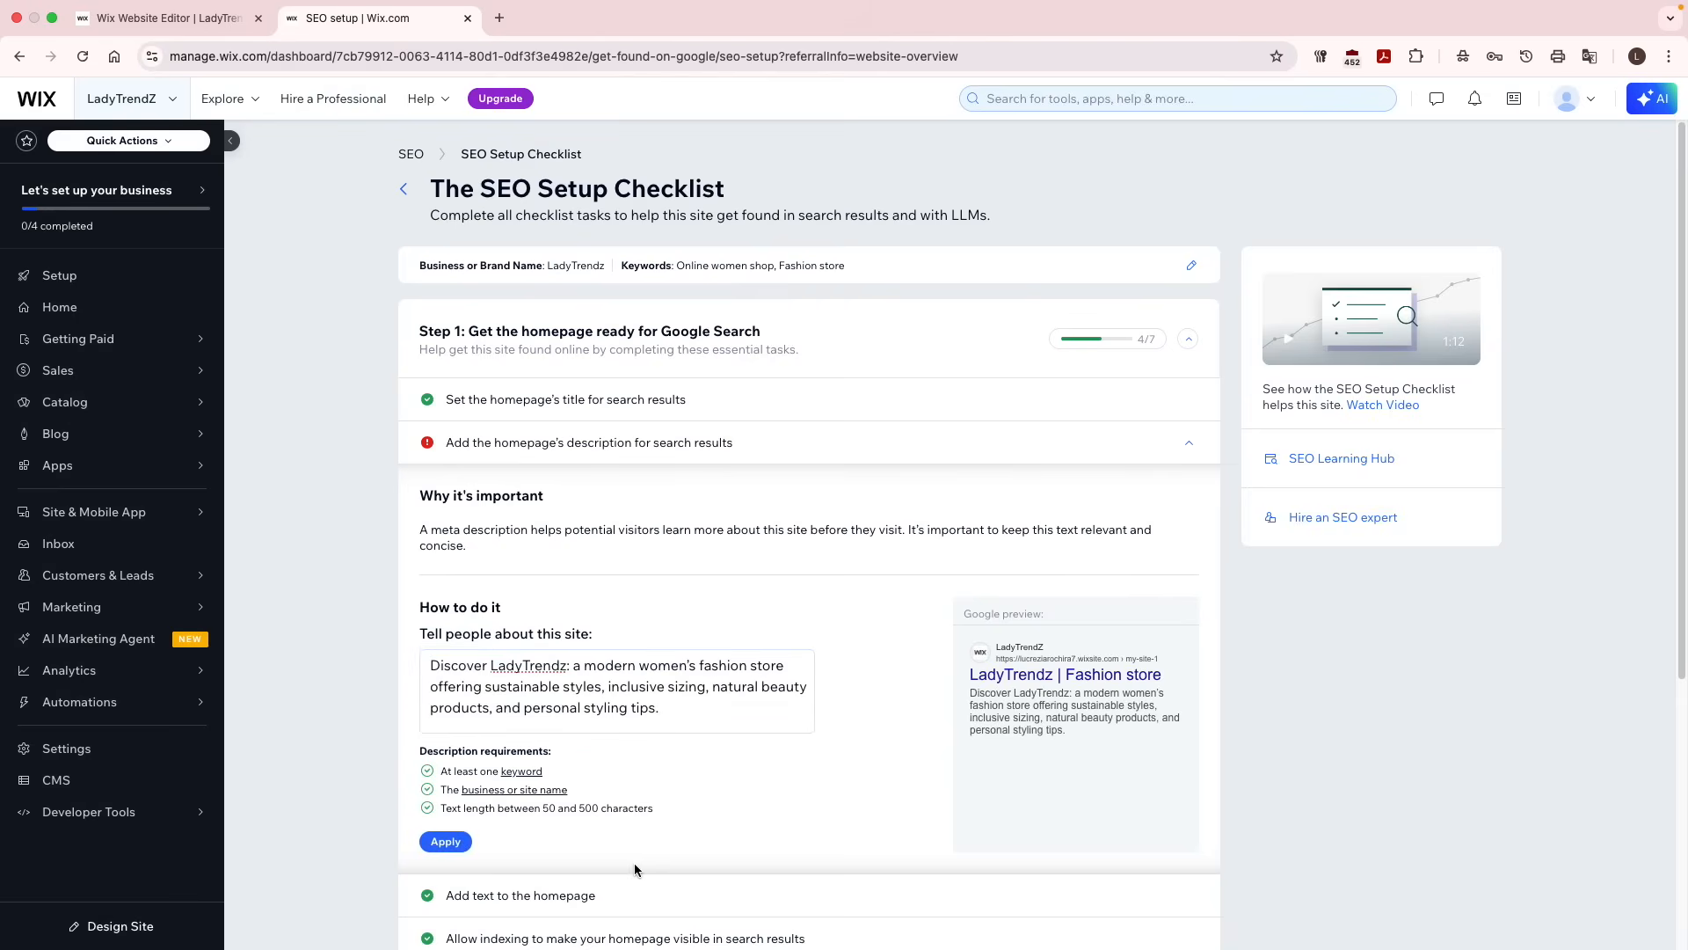
{"action": "left_click", "coordinate": [461, 846]}
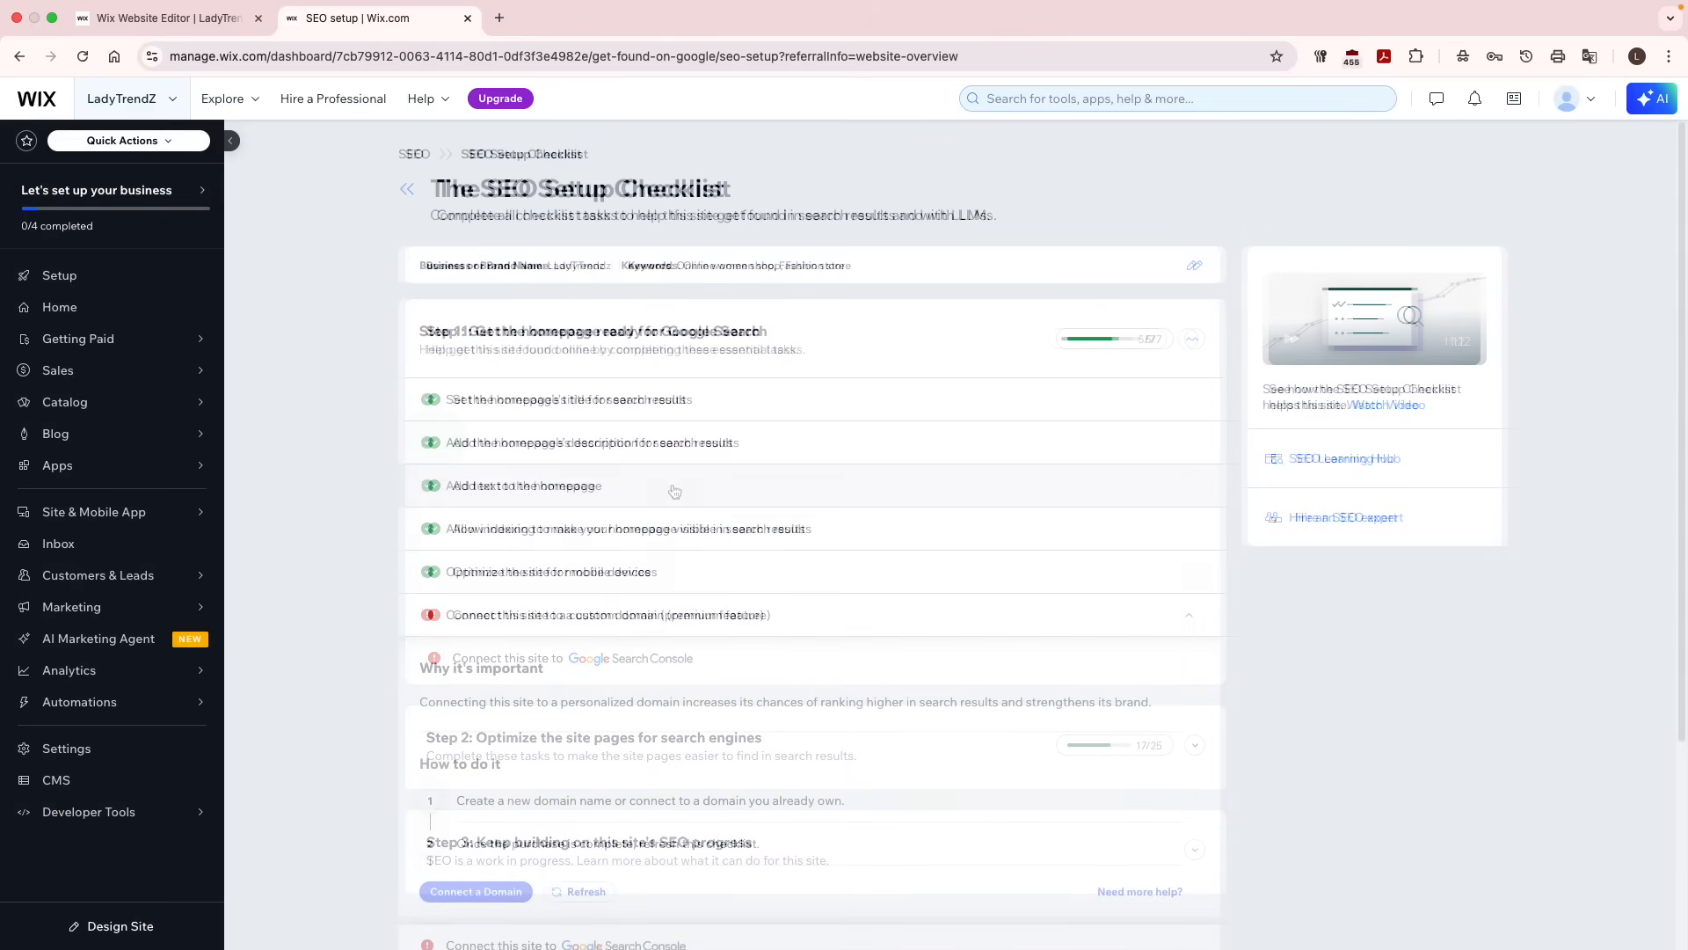
Review the homepage checklist details for text, indexing, mobile optimization and connecting a custom domain.
{"action": "left_click", "coordinate": [674, 489]}
{"action": "scroll", "coordinate": [756, 624], "scroll_direction": "down", "scroll_amount": 2}
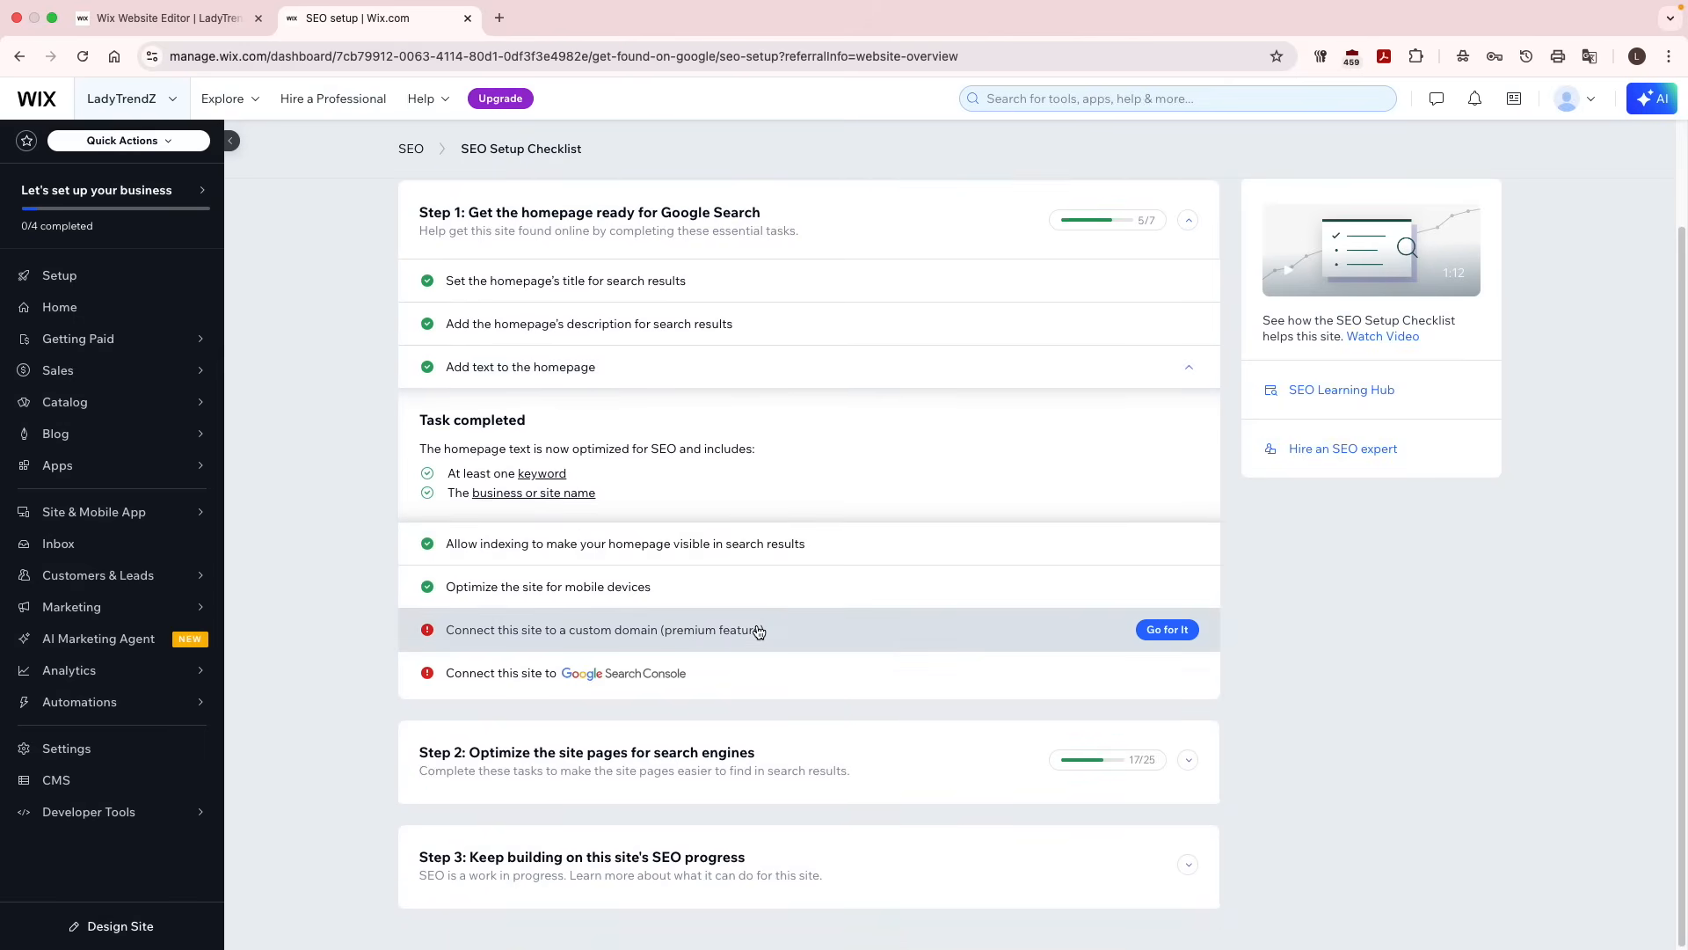
{"action": "left_click", "coordinate": [1063, 532]}
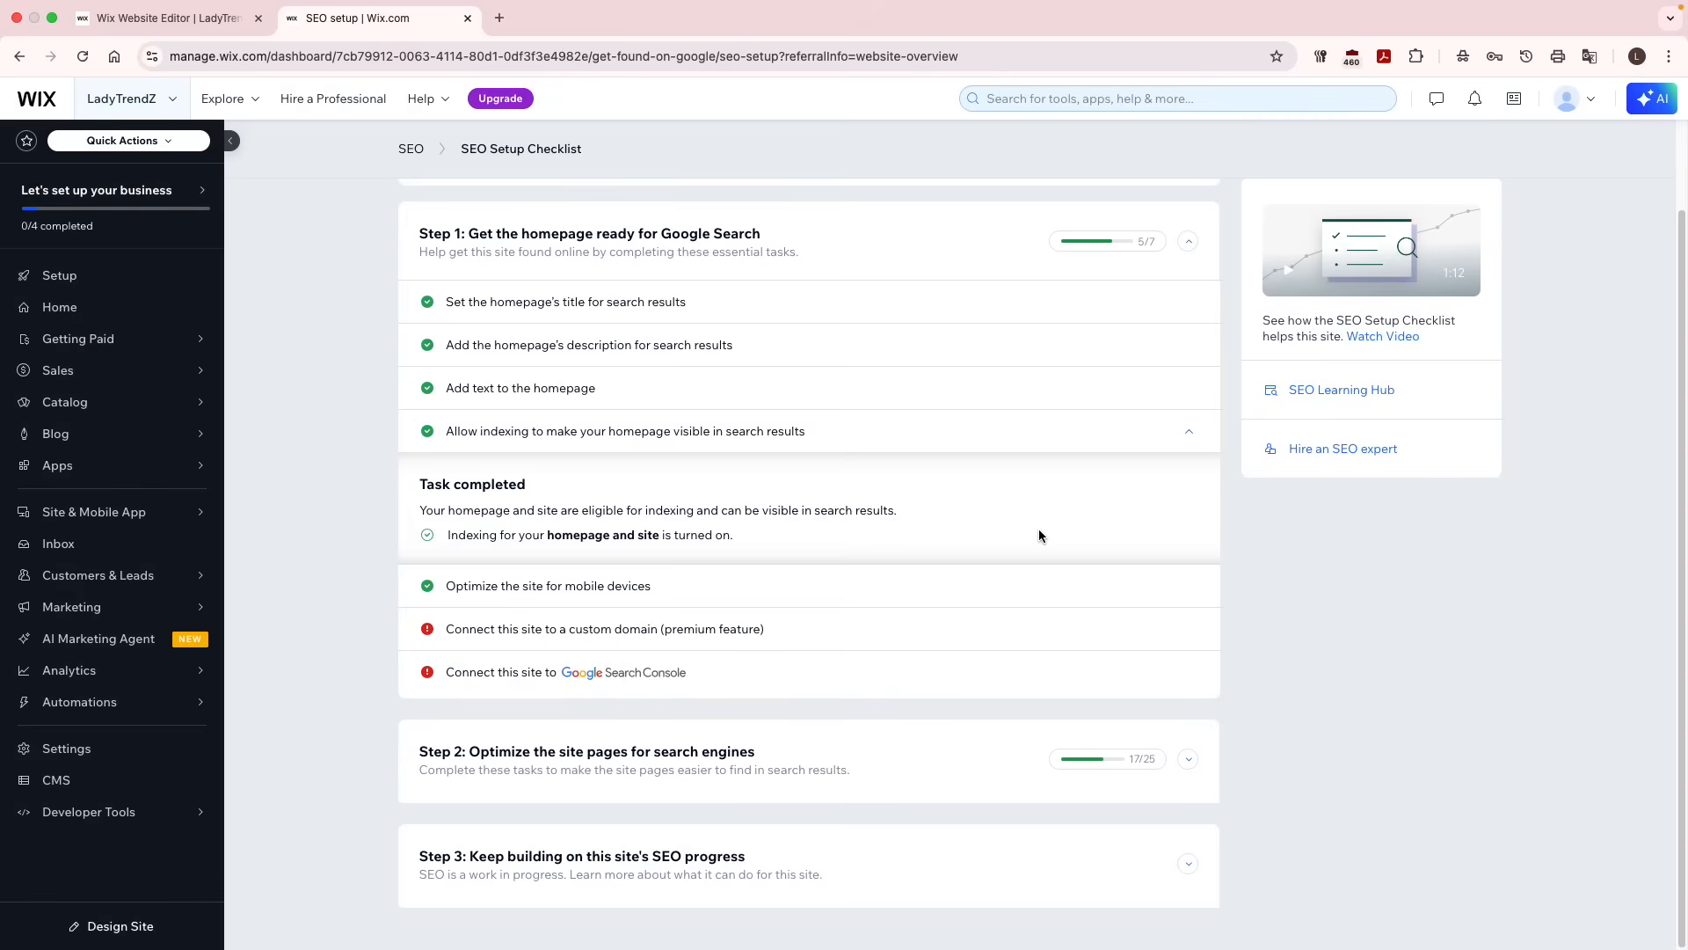
{"action": "left_click", "coordinate": [1021, 584]}
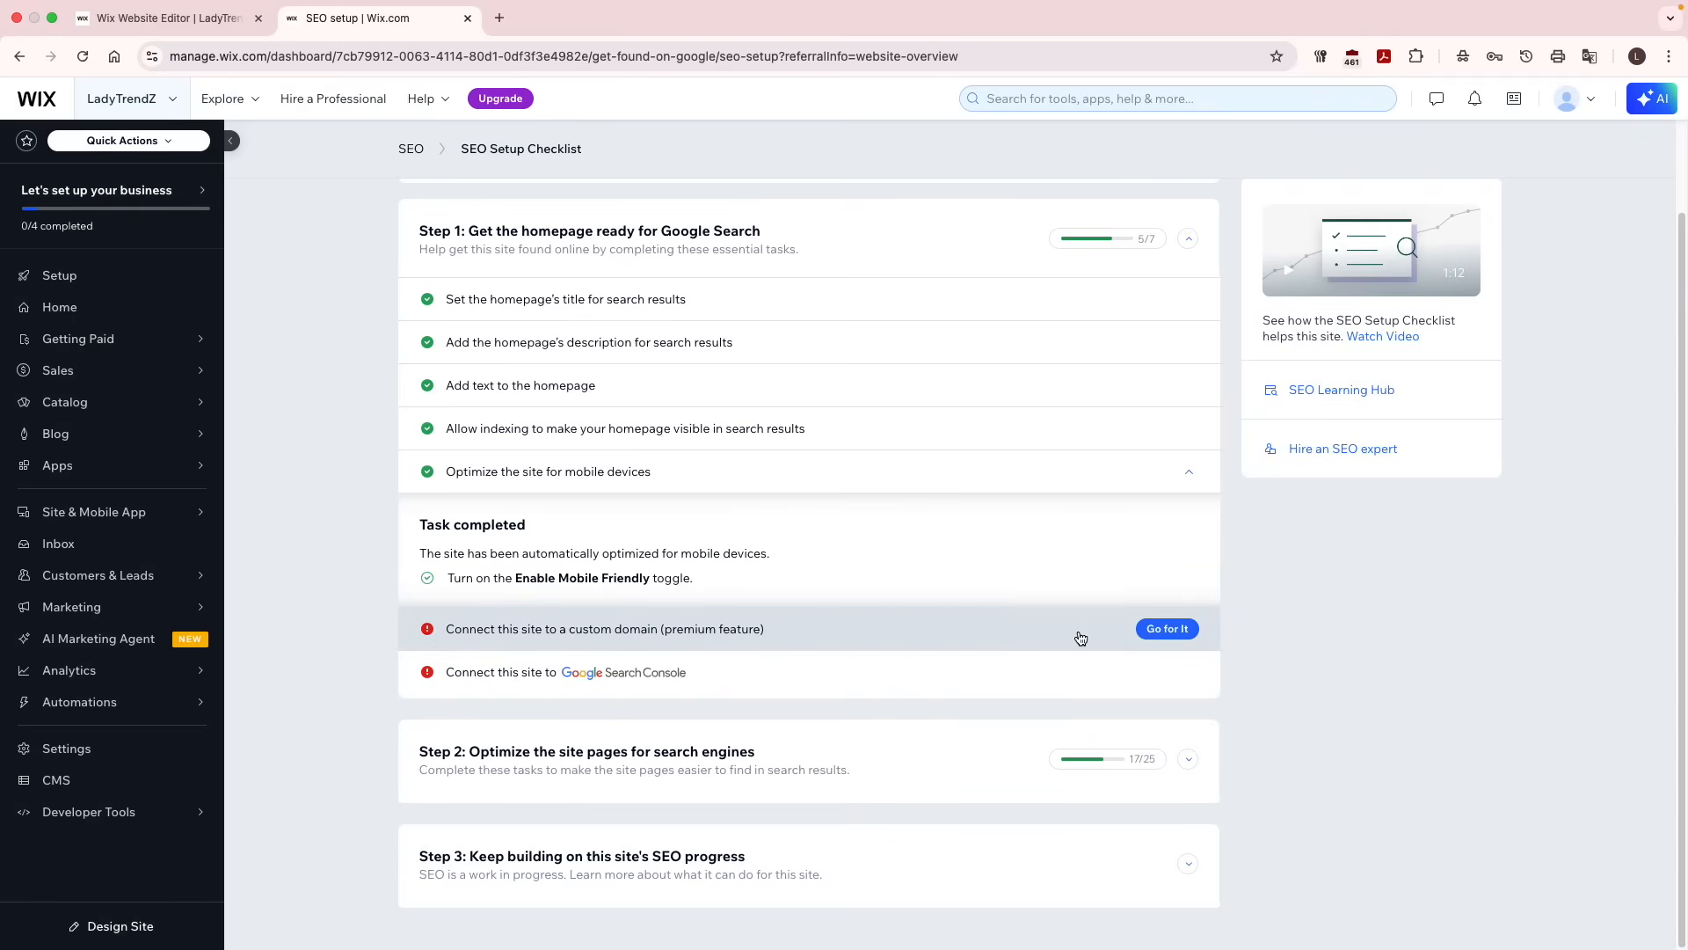
{"action": "left_click", "coordinate": [1145, 638]}
{"action": "scroll", "coordinate": [1034, 707], "scroll_direction": "down", "scroll_amount": 3}
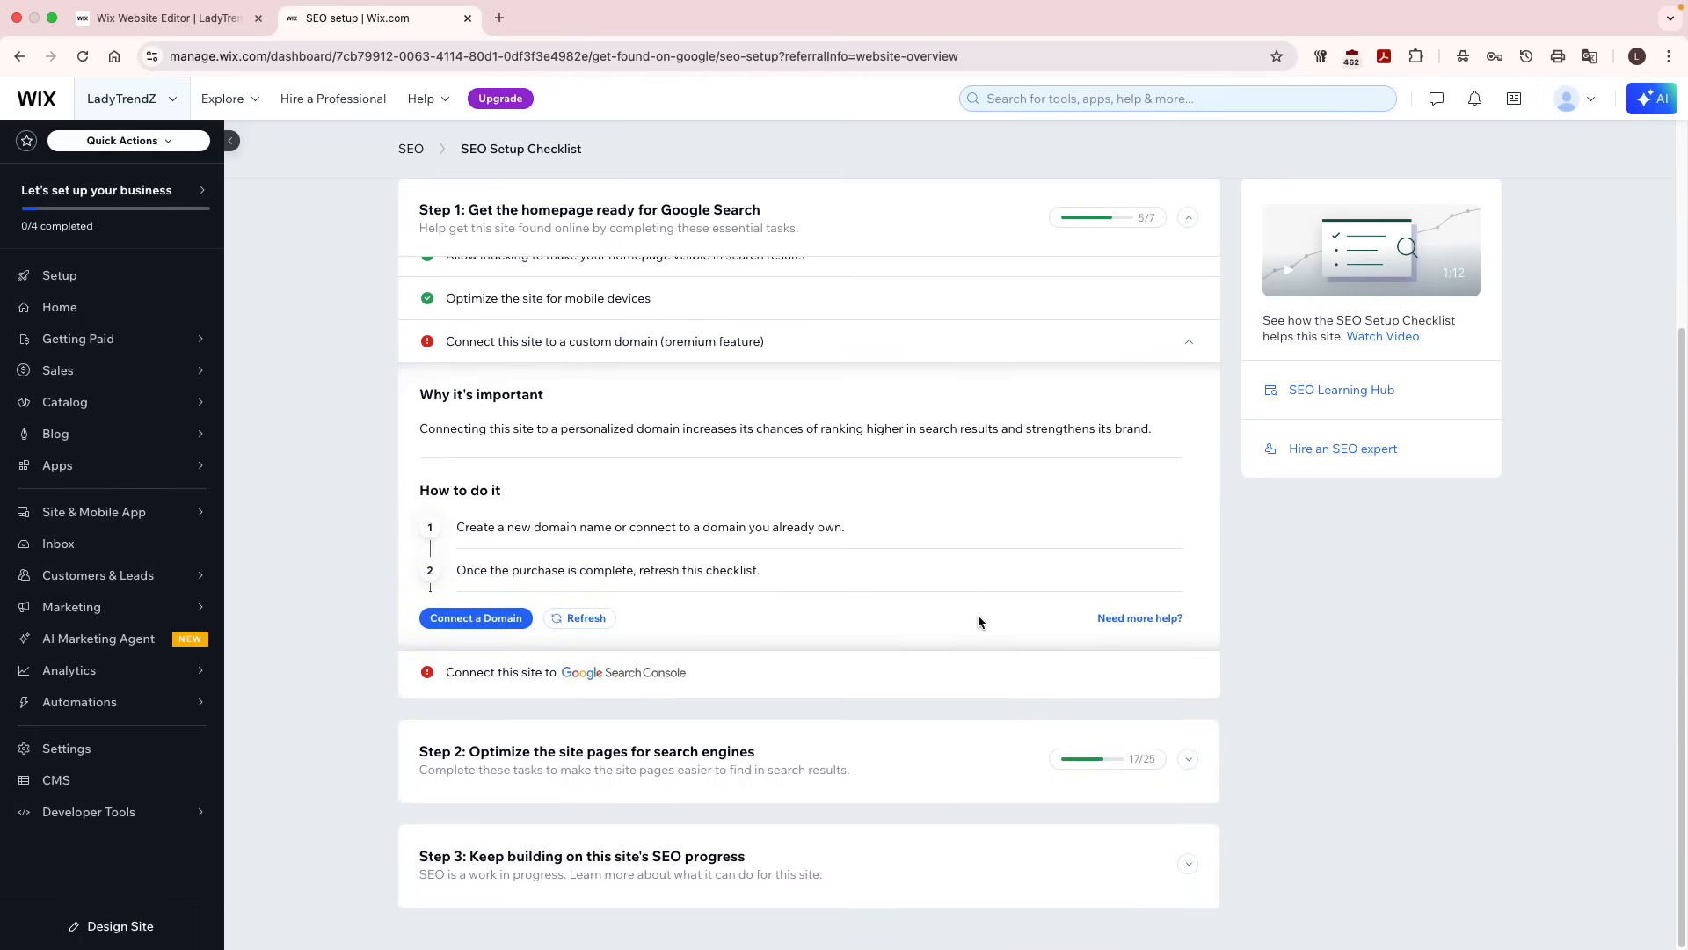
Try to connect the site to Google Search Console, and return to the checklist.
{"action": "left_click", "coordinate": [1057, 692]}
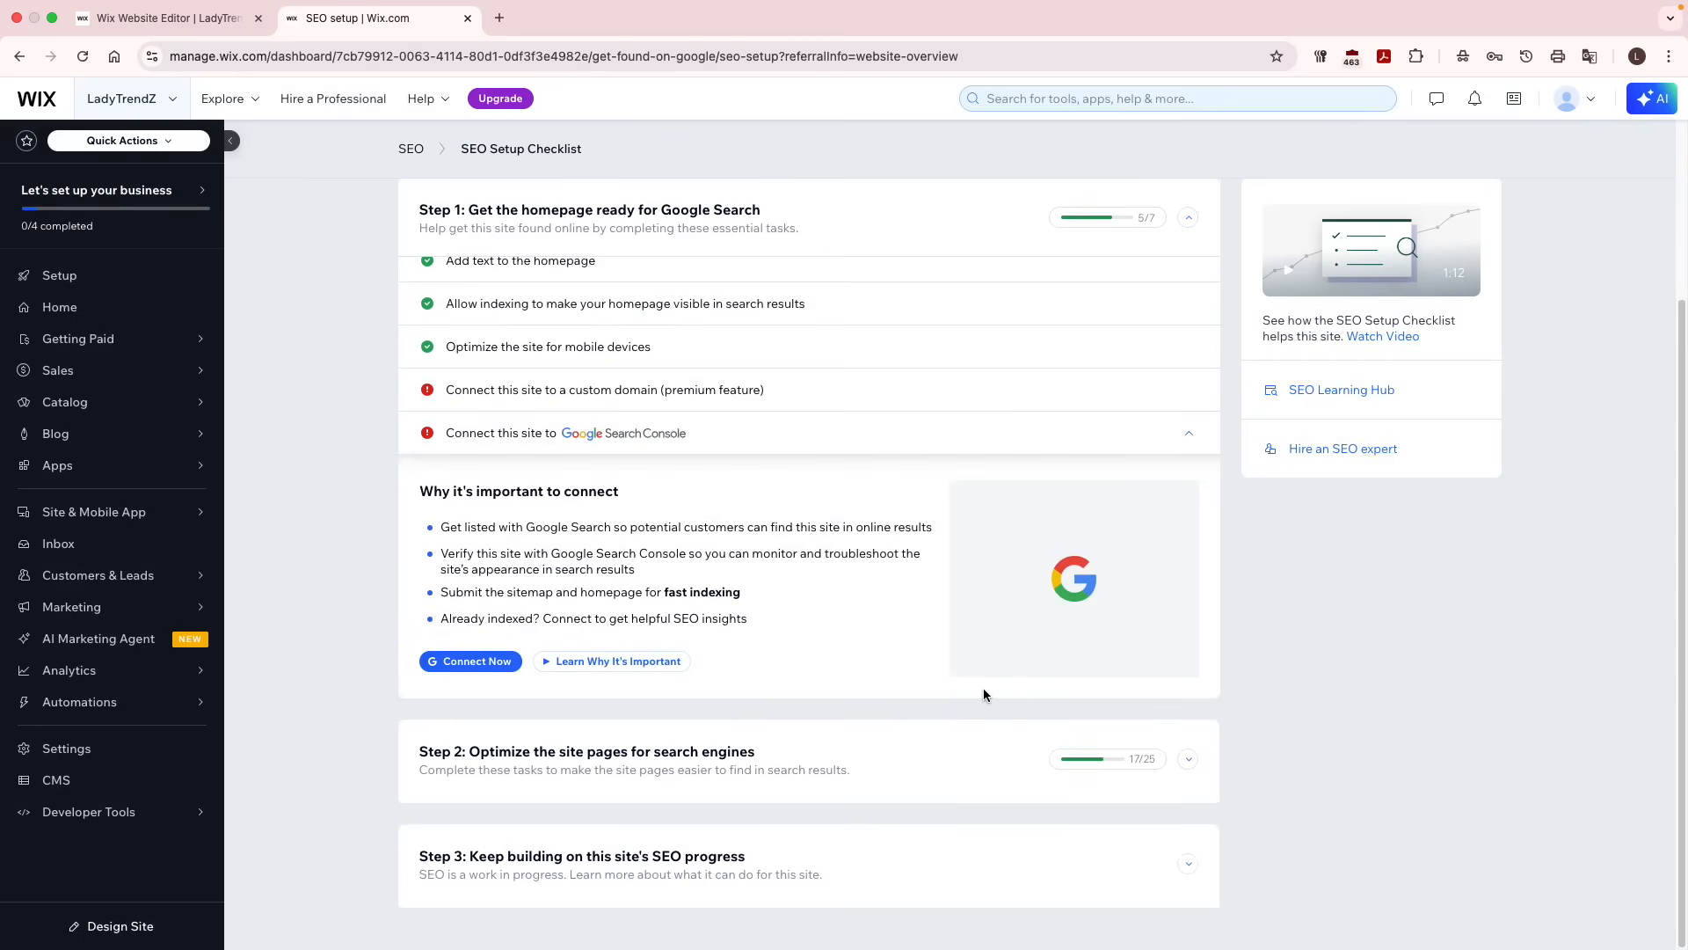
{"action": "left_click", "coordinate": [432, 665]}
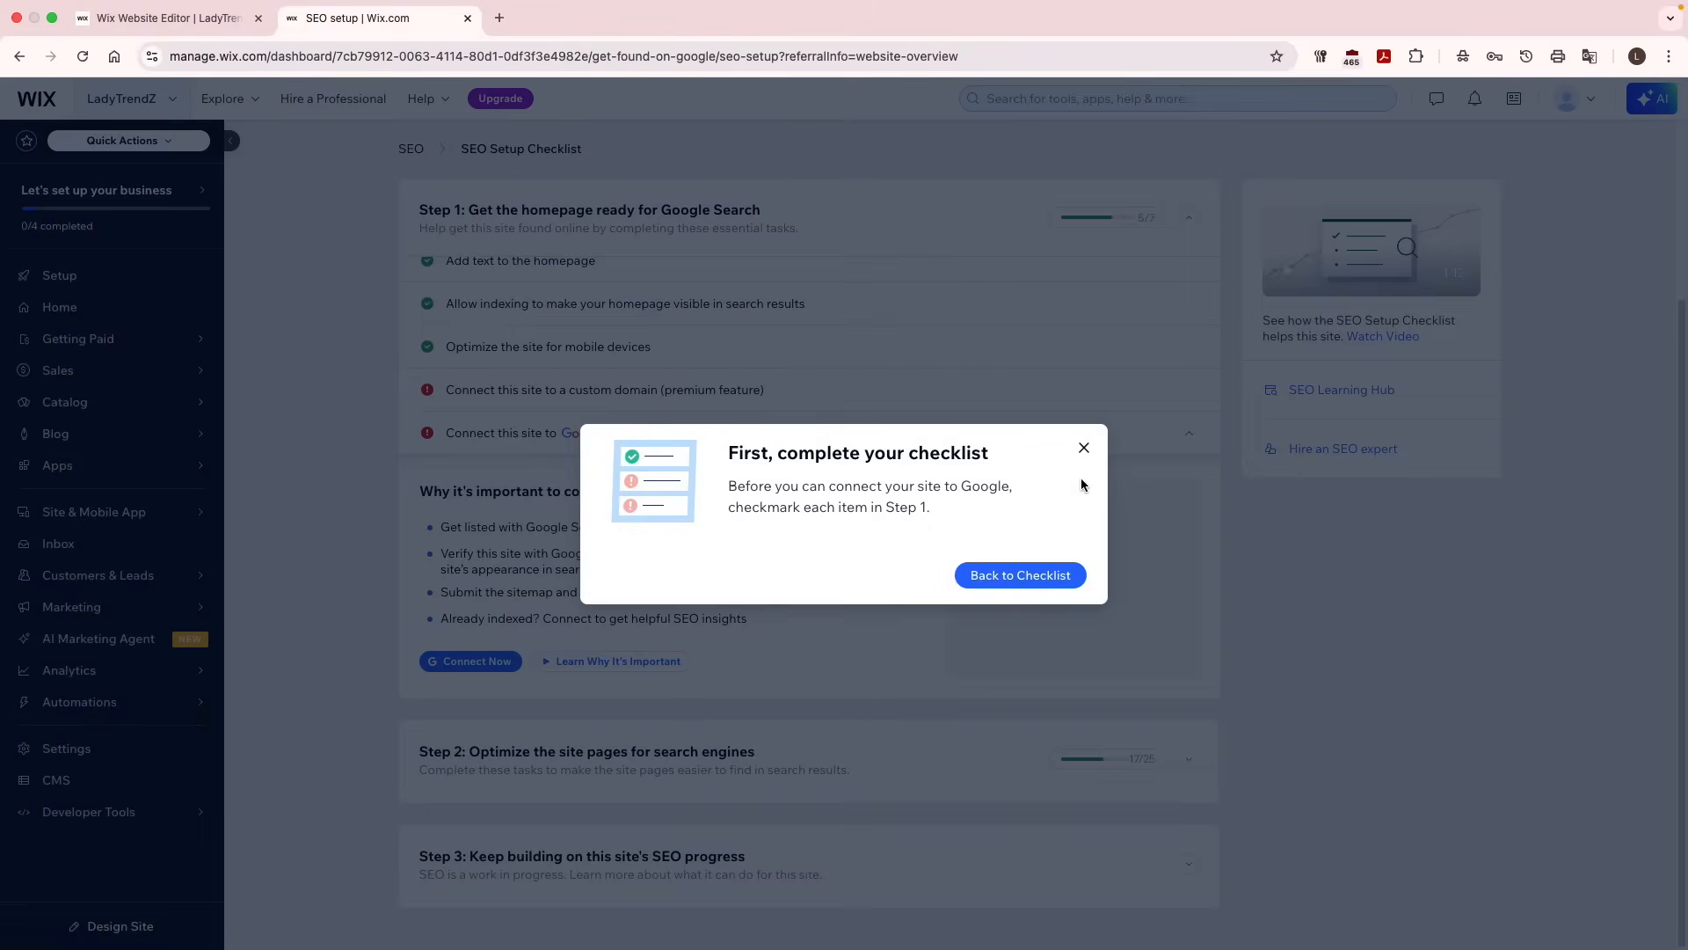
{"action": "left_click", "coordinate": [1068, 573]}
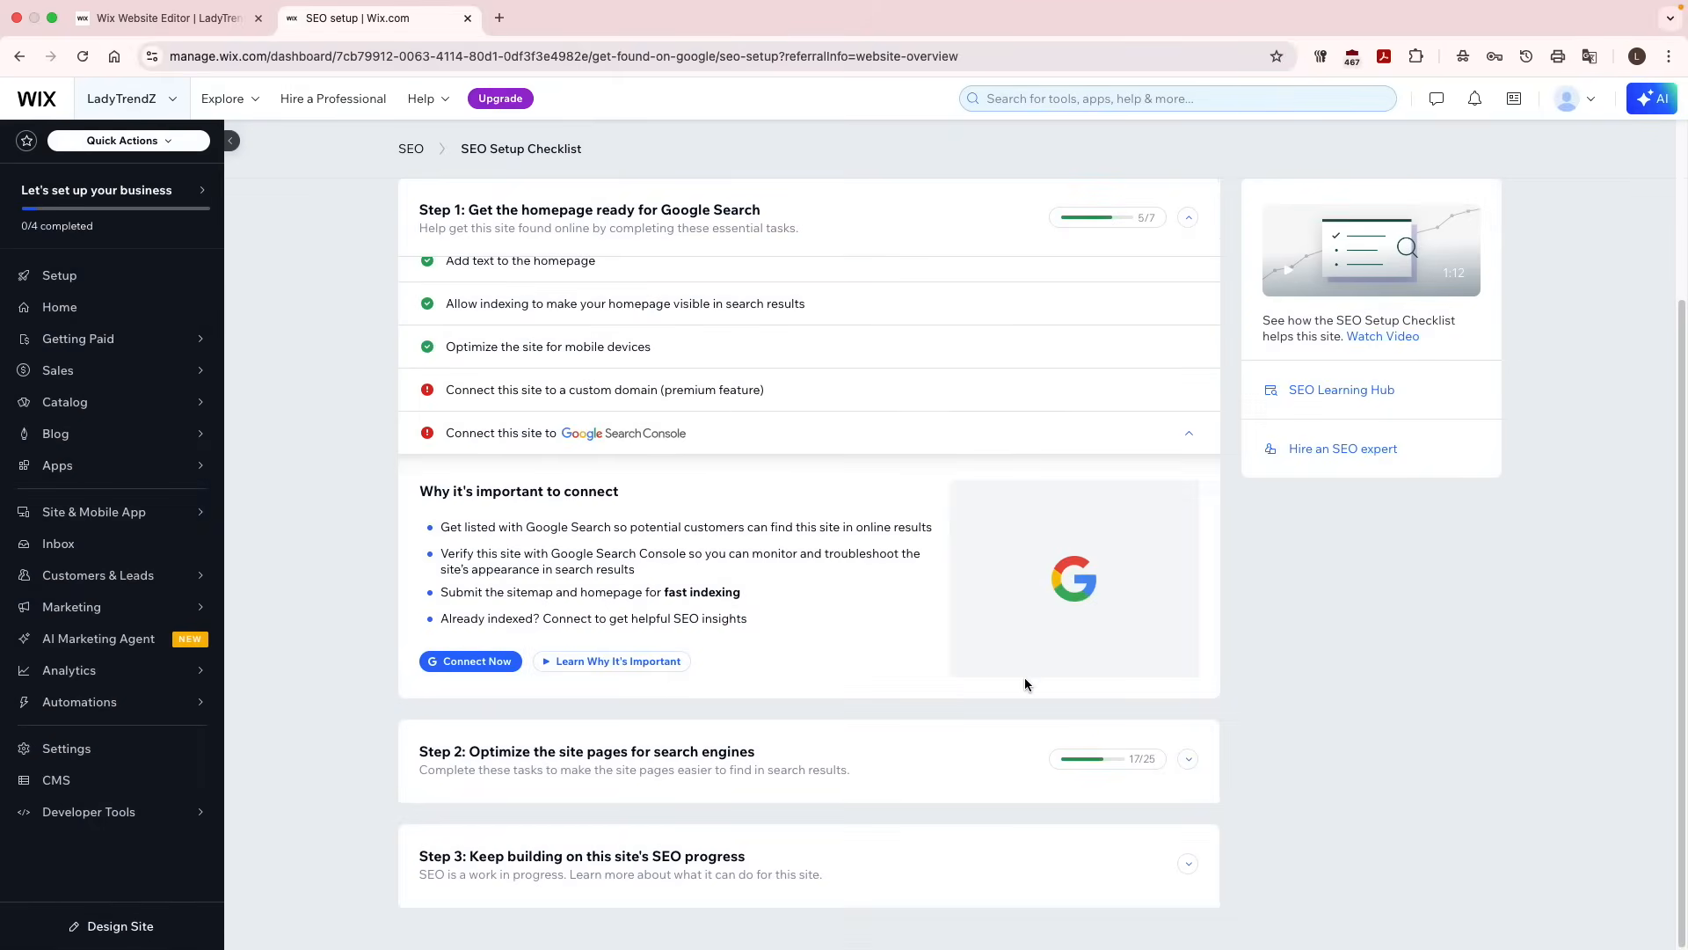
Expand the full task list for optimizing the site pages and review it, including the homepage links task.
{"action": "left_click", "coordinate": [1188, 758]}
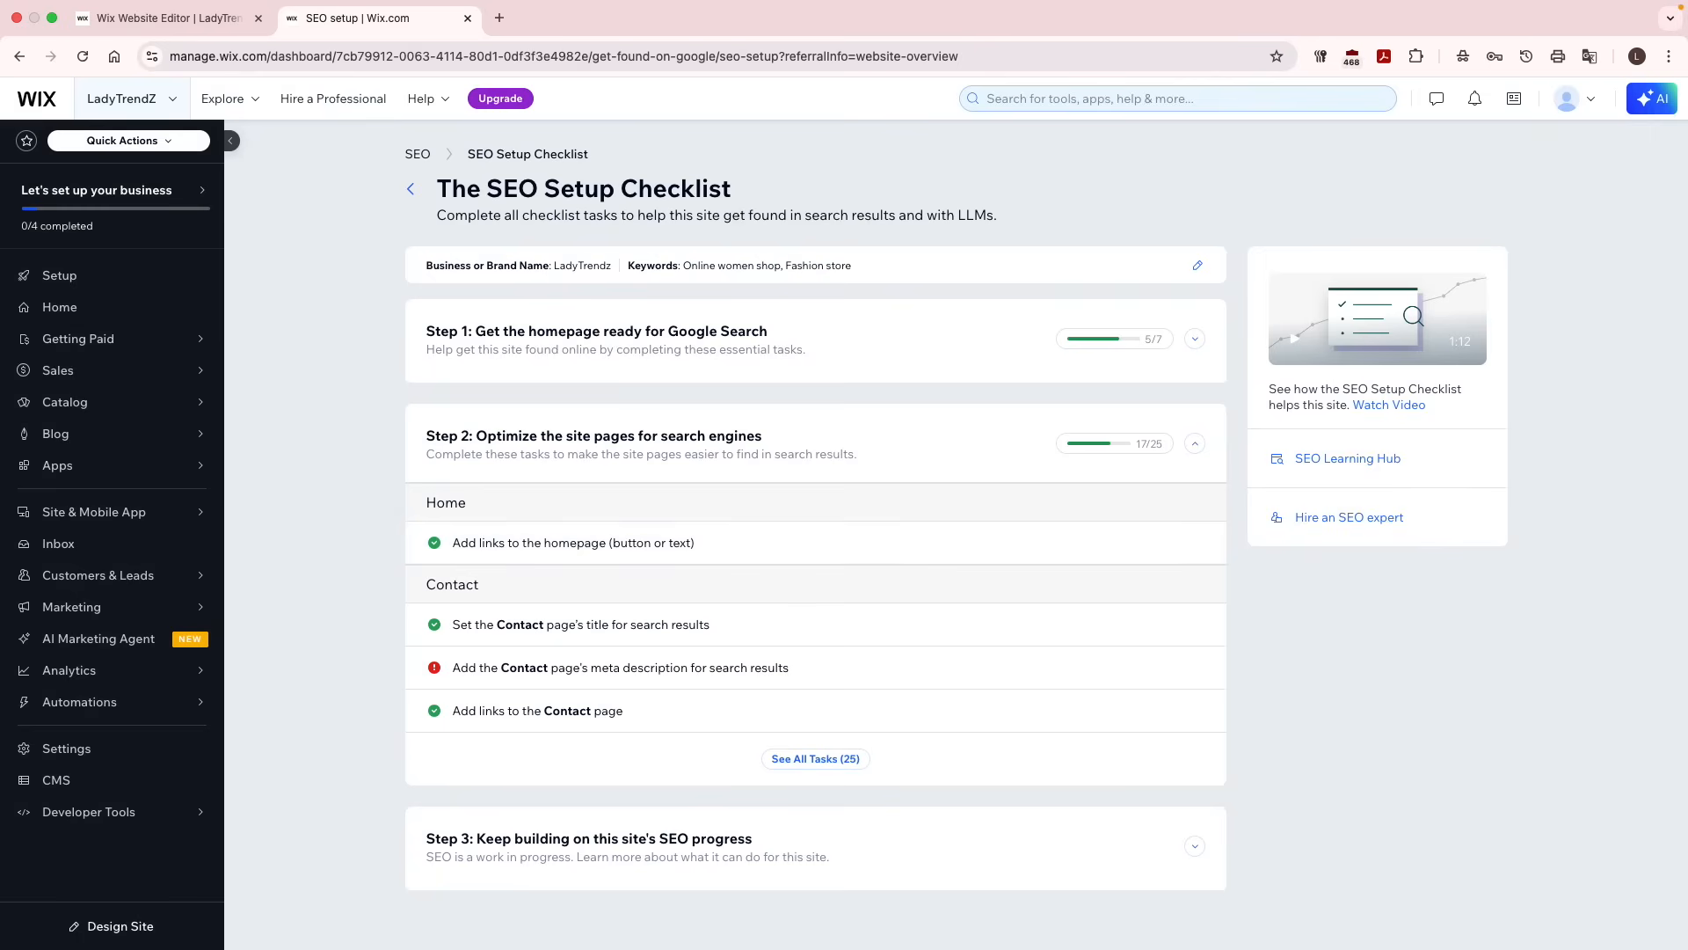
{"action": "left_click", "coordinate": [823, 762]}
{"action": "scroll", "coordinate": [1287, 744], "scroll_direction": "down", "scroll_amount": 10}
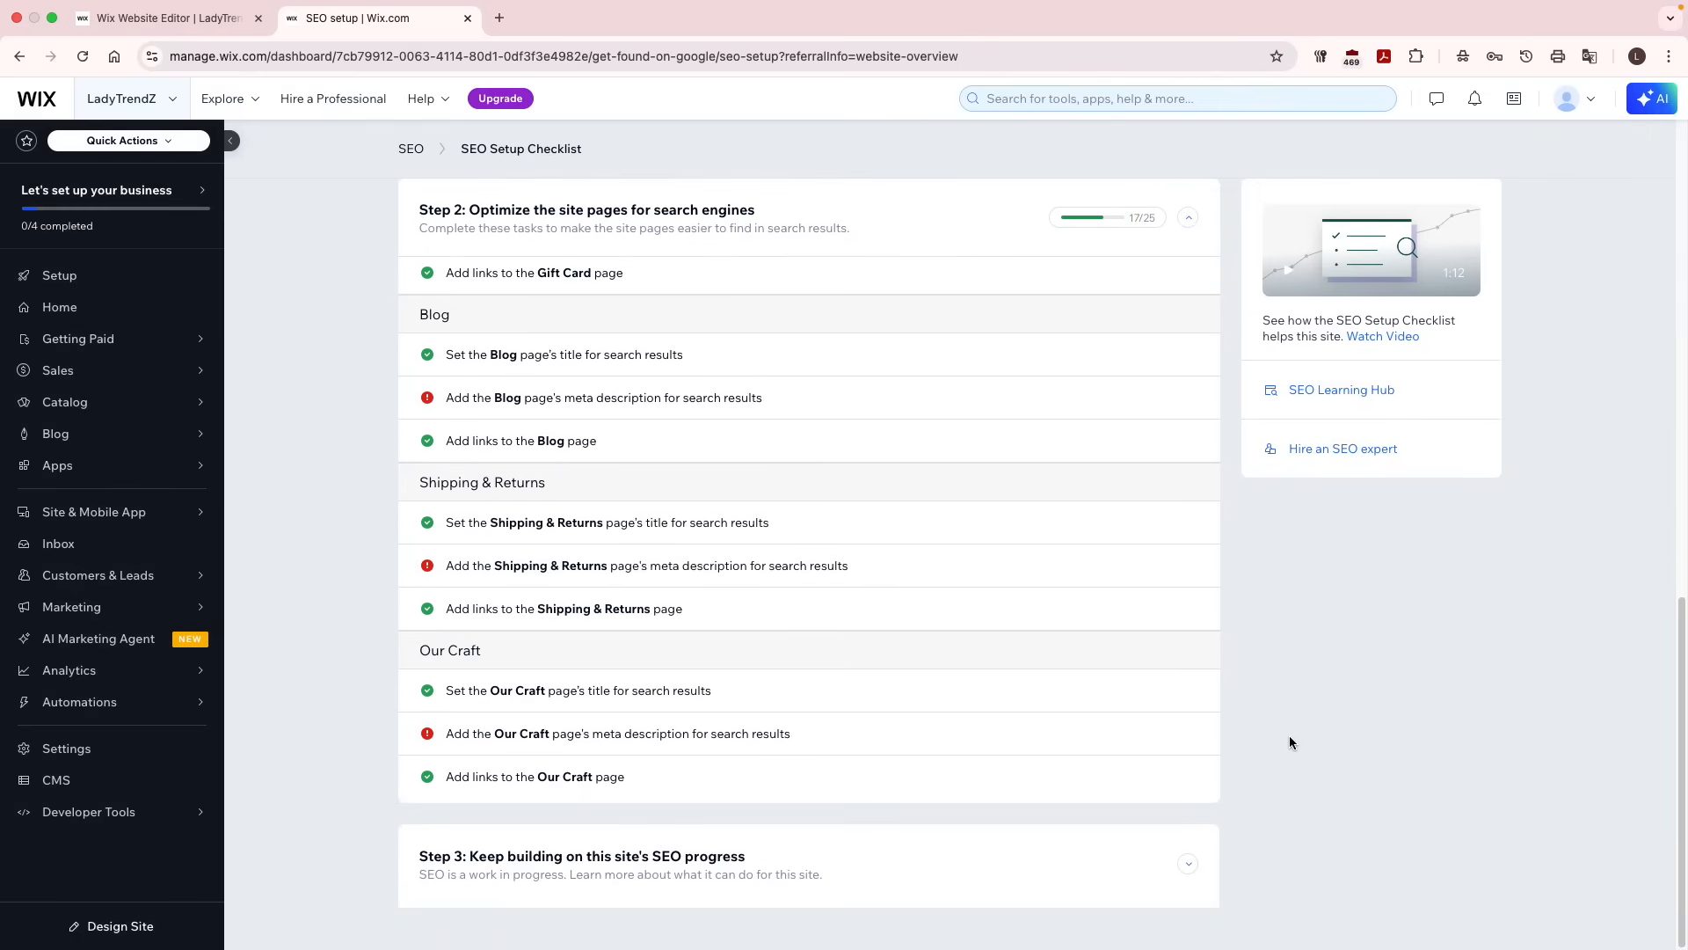
{"action": "scroll", "coordinate": [1290, 743], "scroll_direction": "up", "scroll_amount": 5}
{"action": "scroll", "coordinate": [1290, 736], "scroll_direction": "up", "scroll_amount": 6}
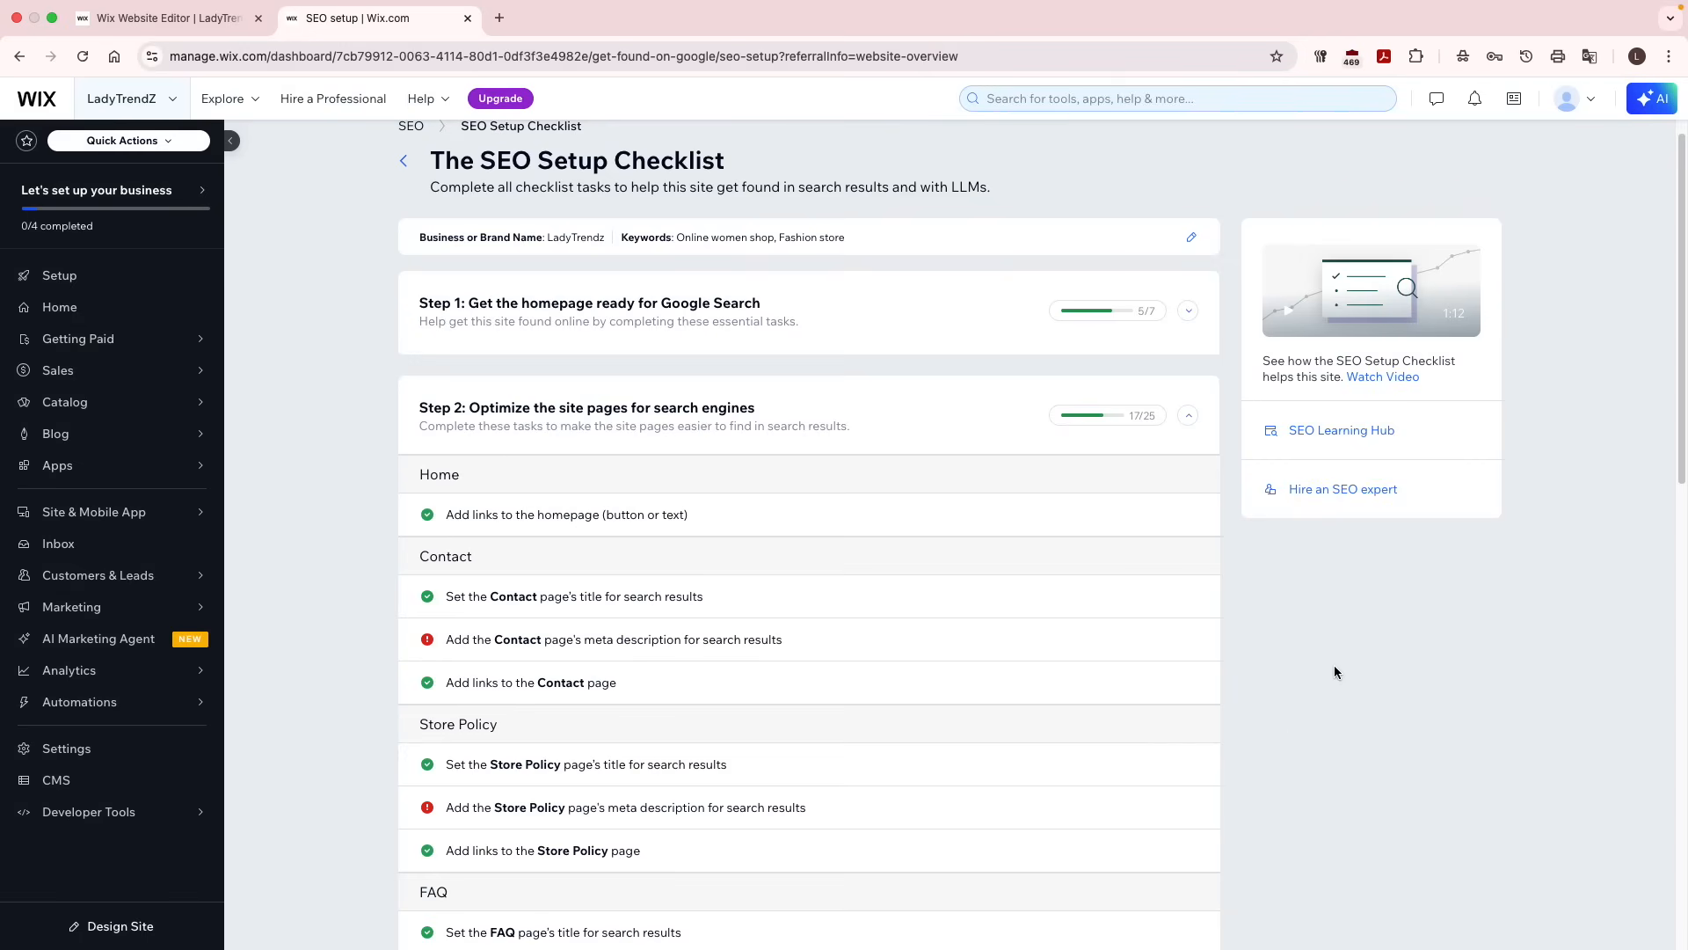
{"action": "scroll", "coordinate": [1428, 714], "scroll_direction": "down", "scroll_amount": 7}
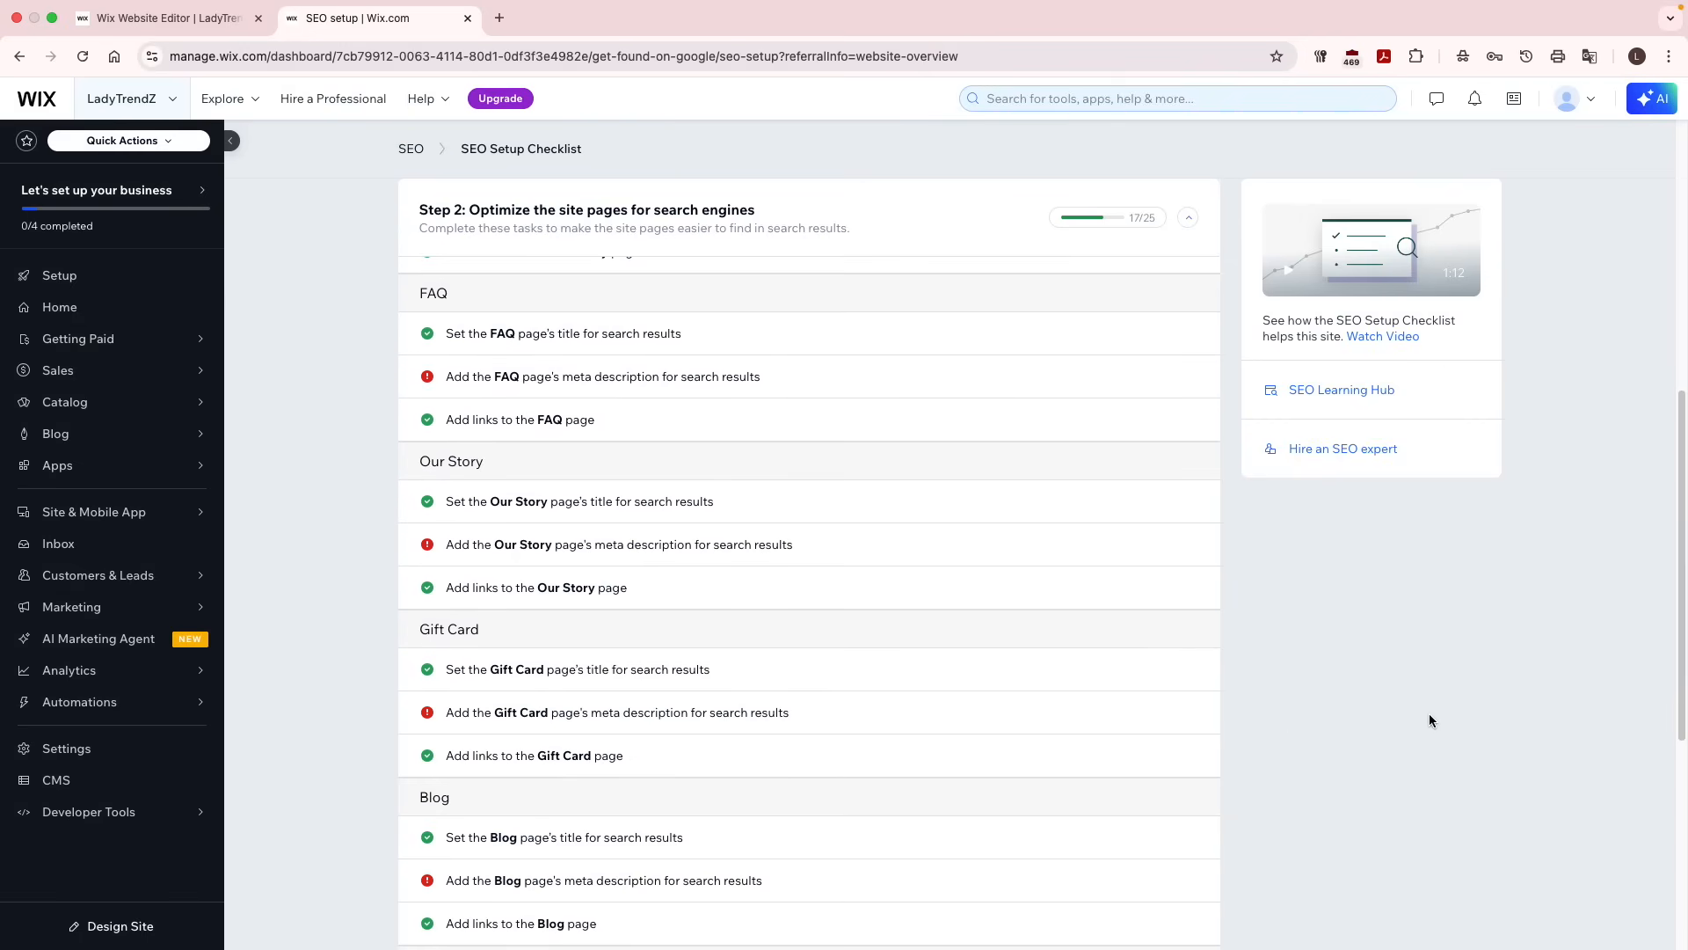
{"action": "scroll", "coordinate": [1429, 720], "scroll_direction": "down", "scroll_amount": 4}
{"action": "scroll", "coordinate": [1428, 714], "scroll_direction": "down", "scroll_amount": 2}
{"action": "scroll", "coordinate": [1428, 714], "scroll_direction": "up", "scroll_amount": 6}
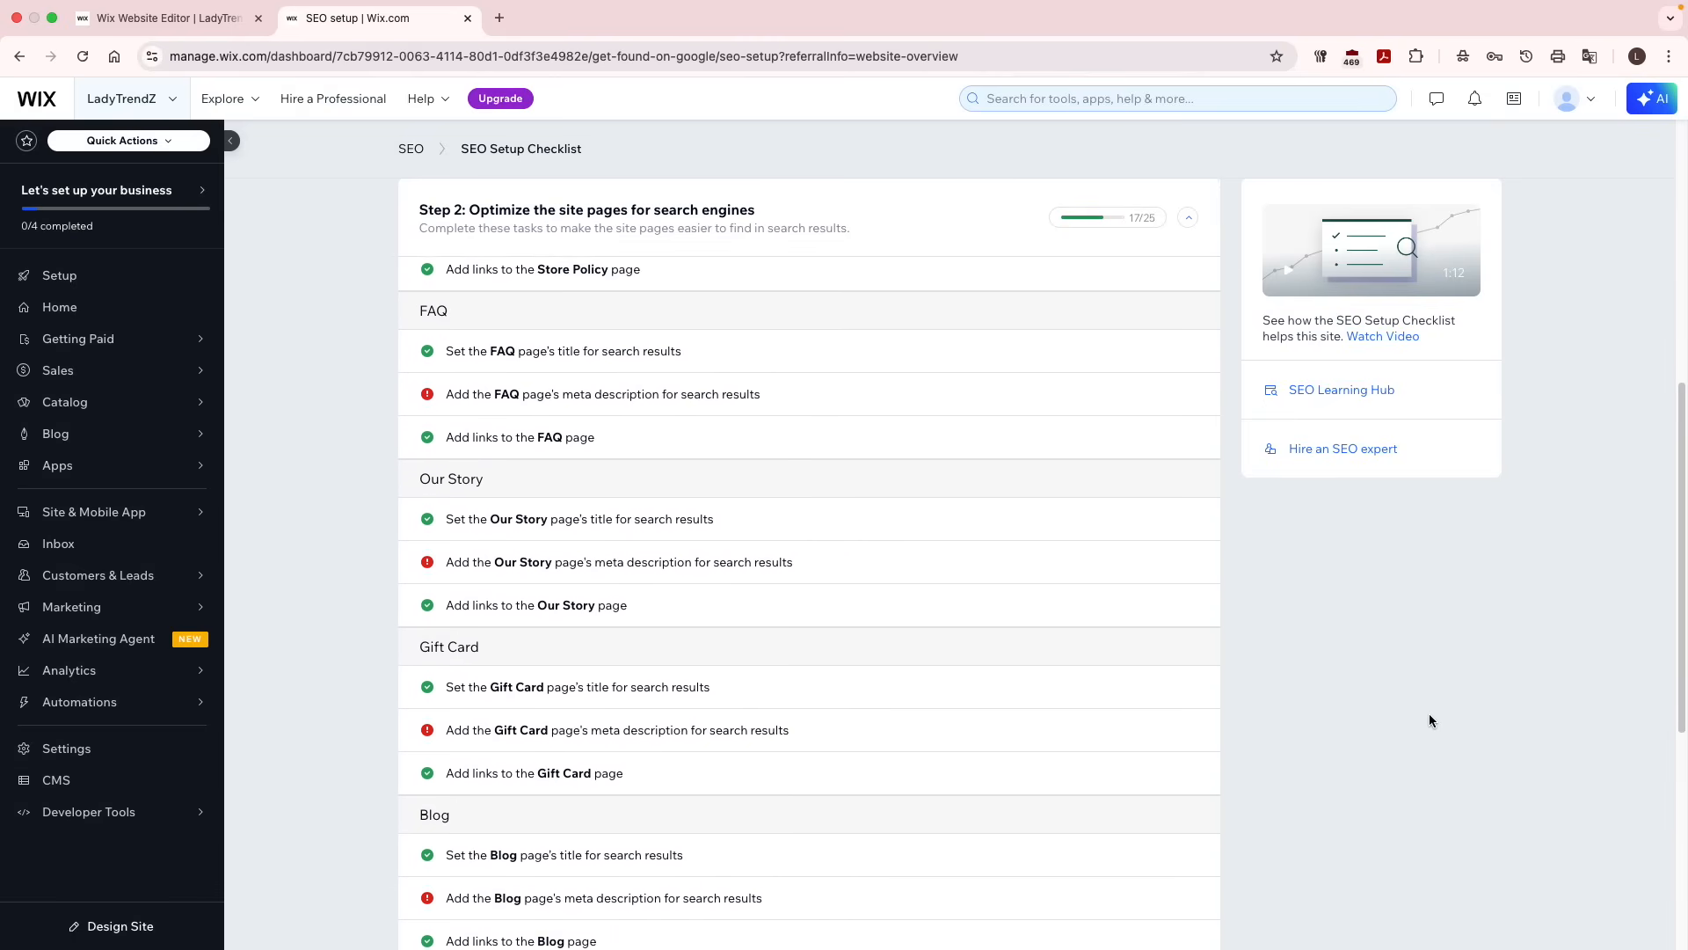
{"action": "scroll", "coordinate": [1428, 714], "scroll_direction": "up", "scroll_amount": 2}
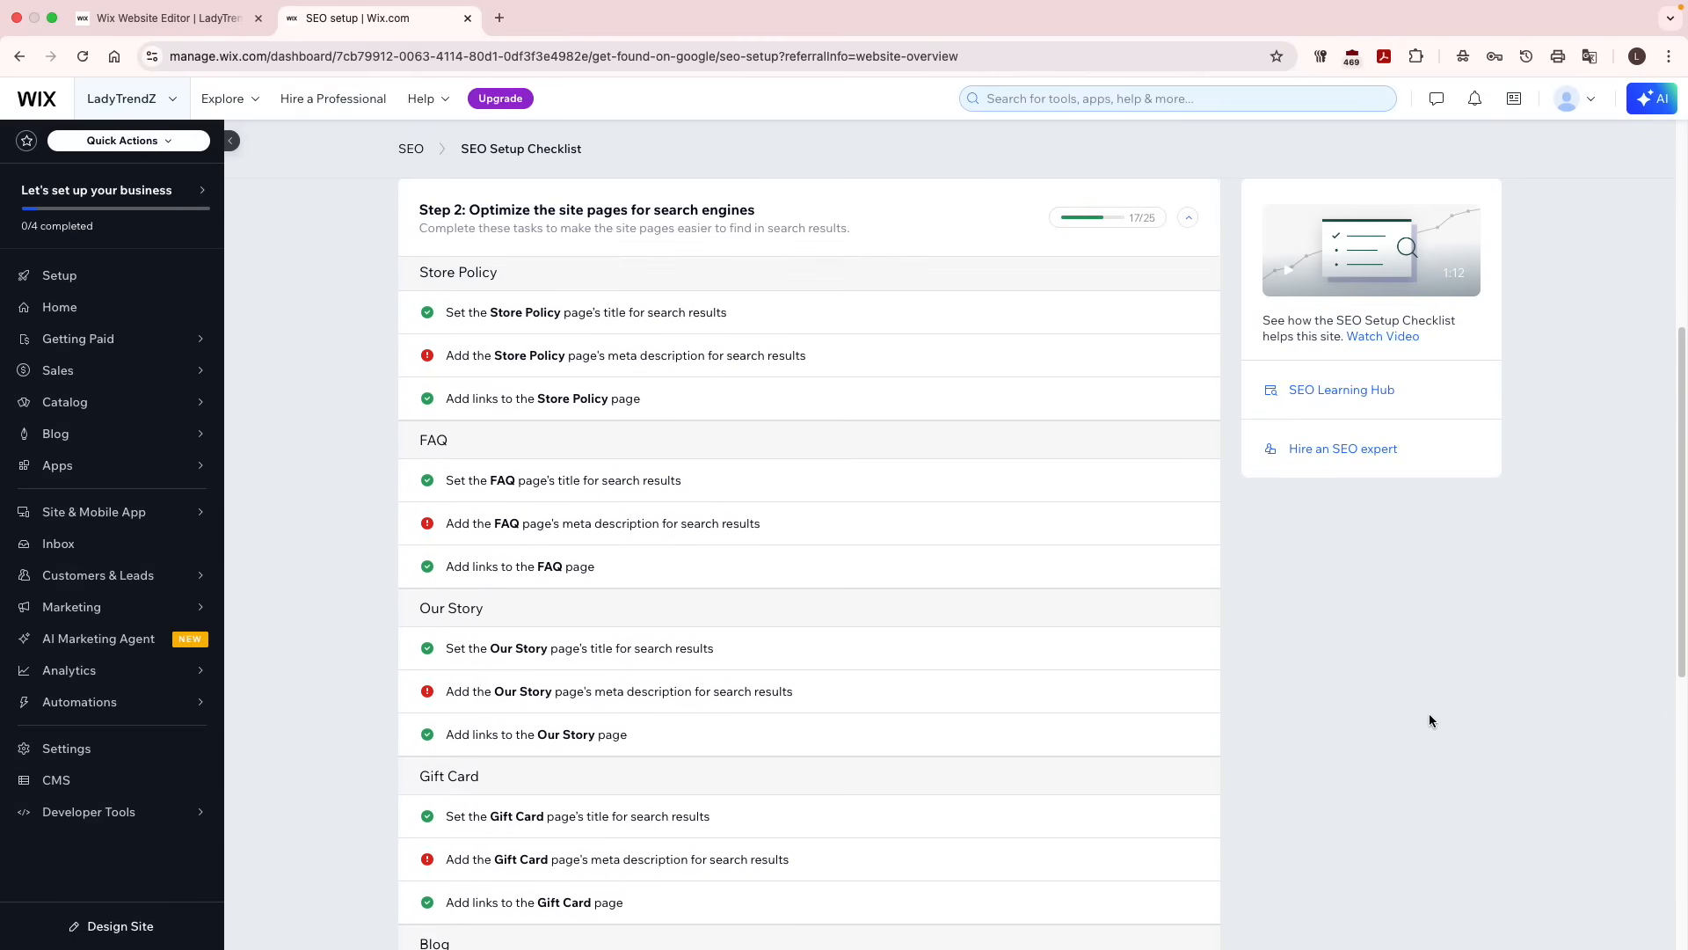
{"action": "scroll", "coordinate": [1428, 714], "scroll_direction": "up", "scroll_amount": 3}
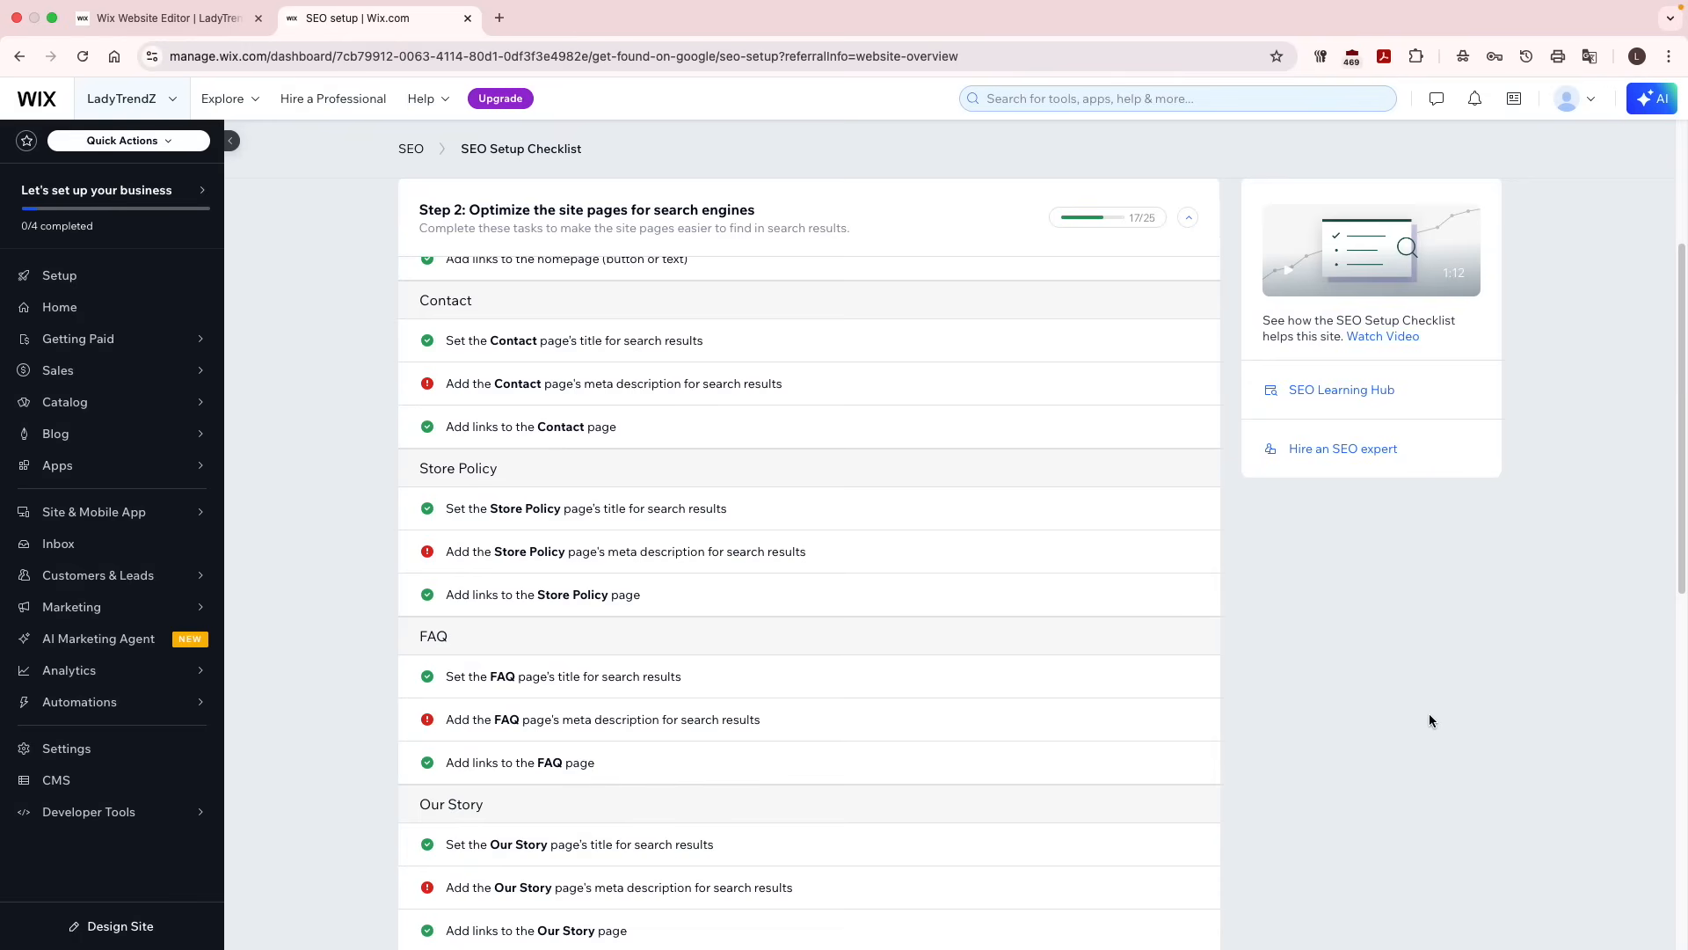
{"action": "scroll", "coordinate": [1429, 714], "scroll_direction": "up", "scroll_amount": 2}
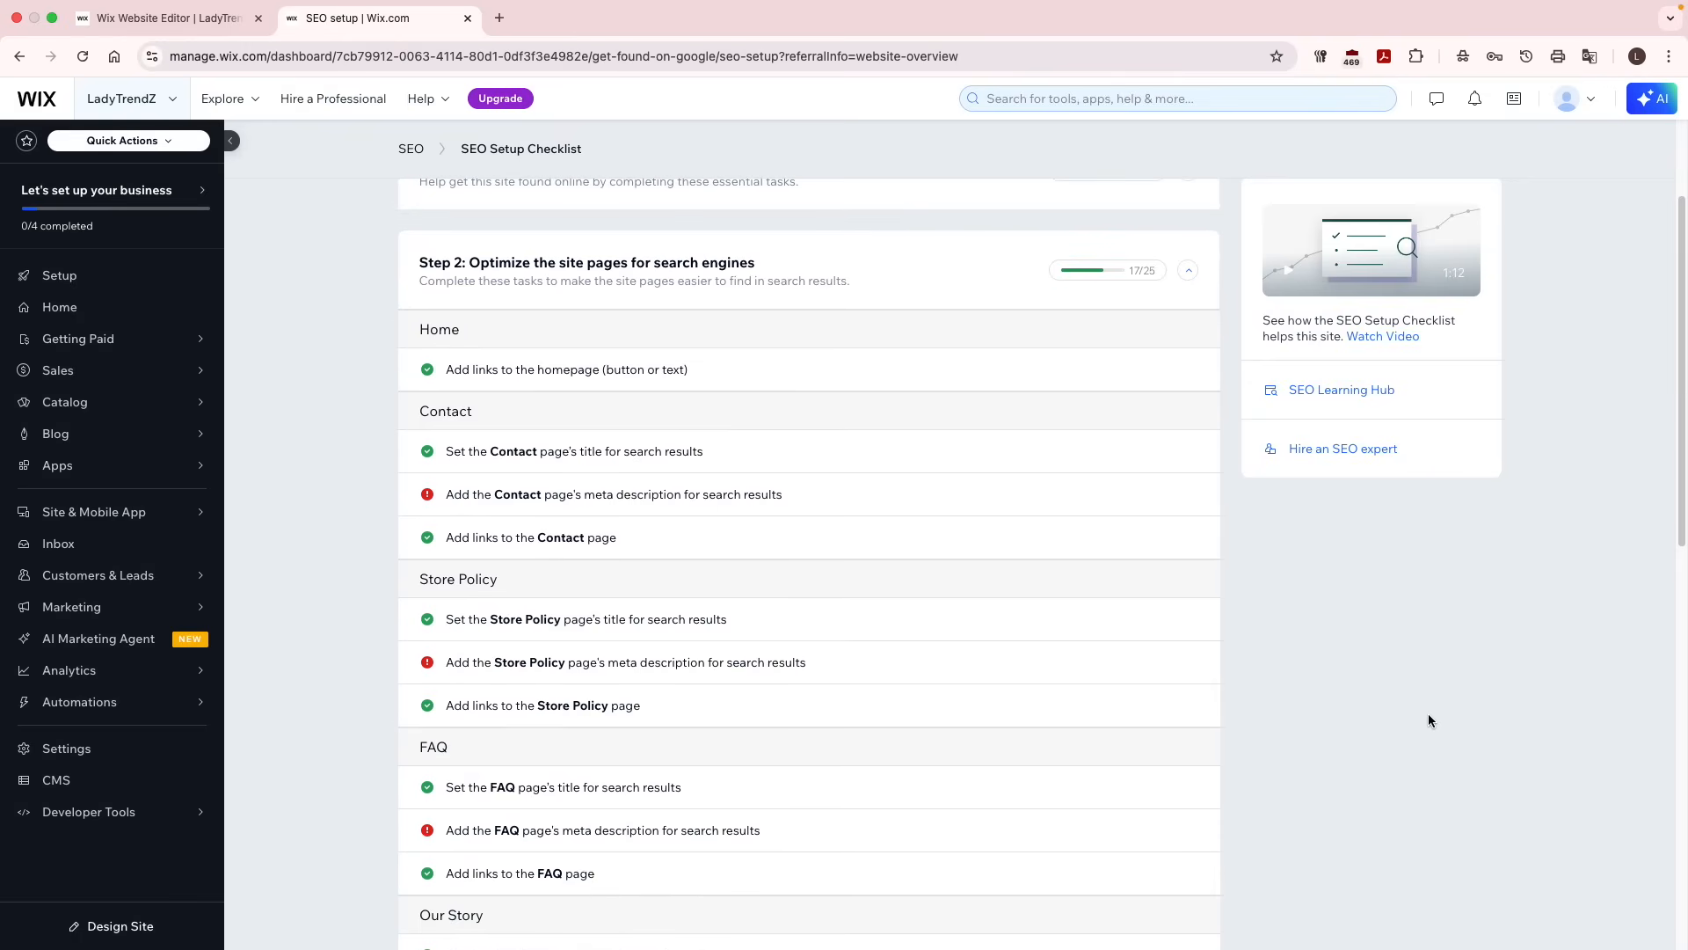
{"action": "left_click", "coordinate": [1023, 372]}
{"action": "scroll", "coordinate": [1011, 545], "scroll_direction": "down", "scroll_amount": 1}
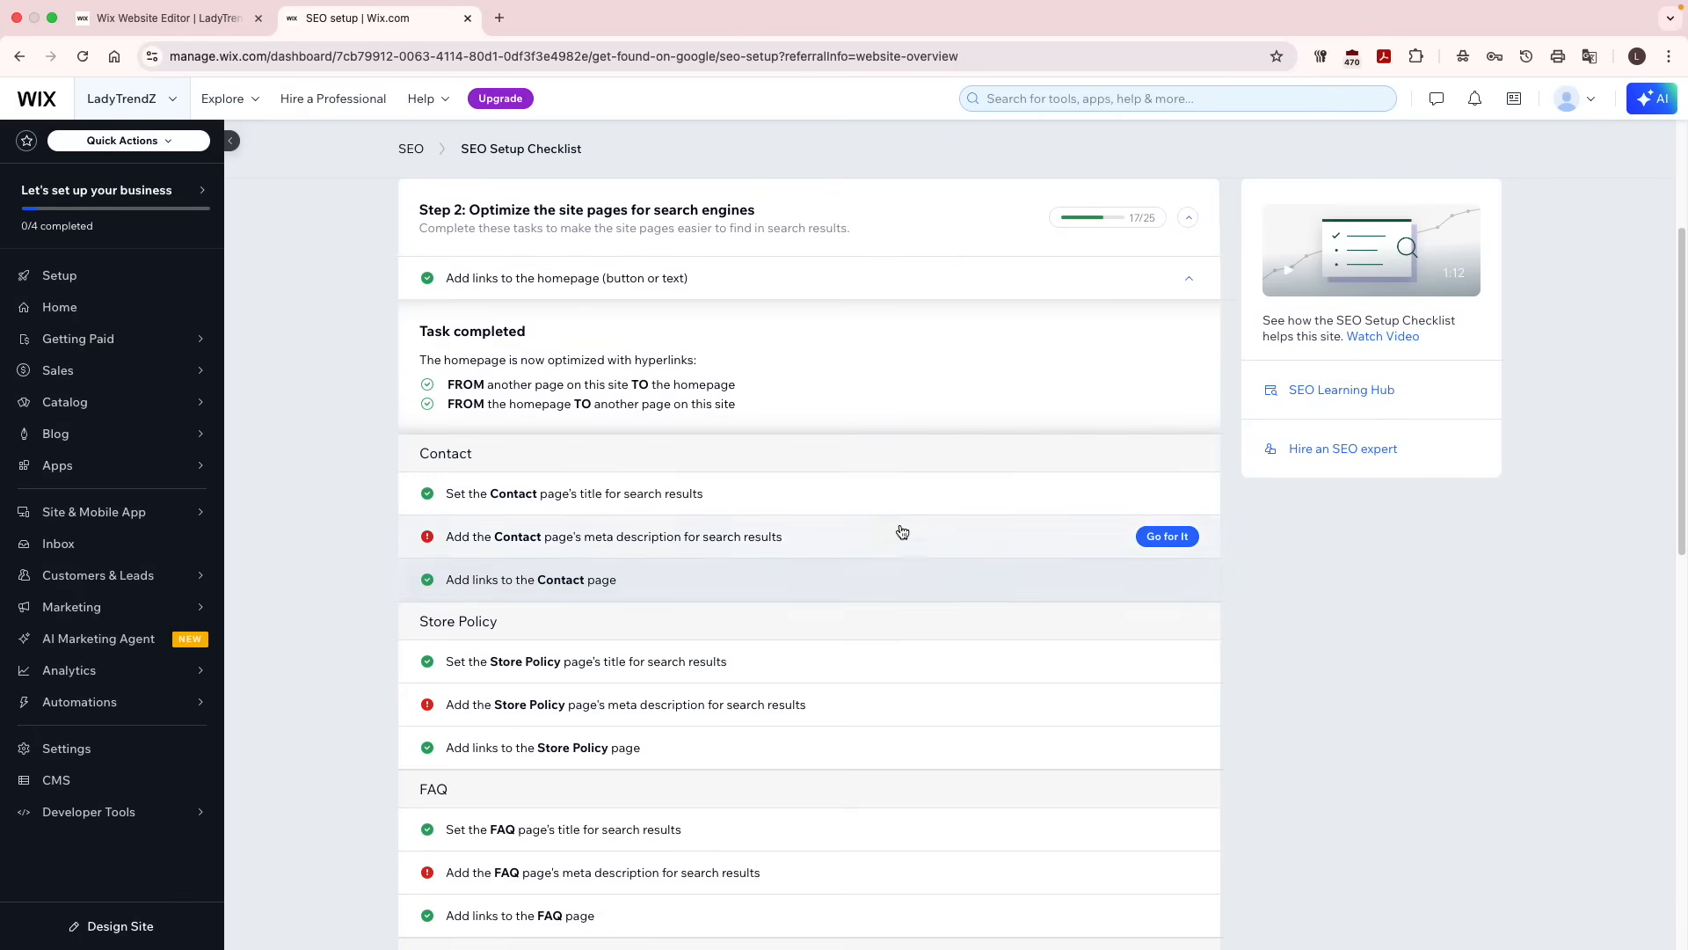
Apply Contact-page meta-description "Get in touch with Lady Trendz: contact us for questions, support, styling advice, or collaboration inquiries. We’re here to help you feel confident and inspired.".
{"action": "left_click", "coordinate": [889, 493]}
{"action": "left_click", "coordinate": [1065, 556]}
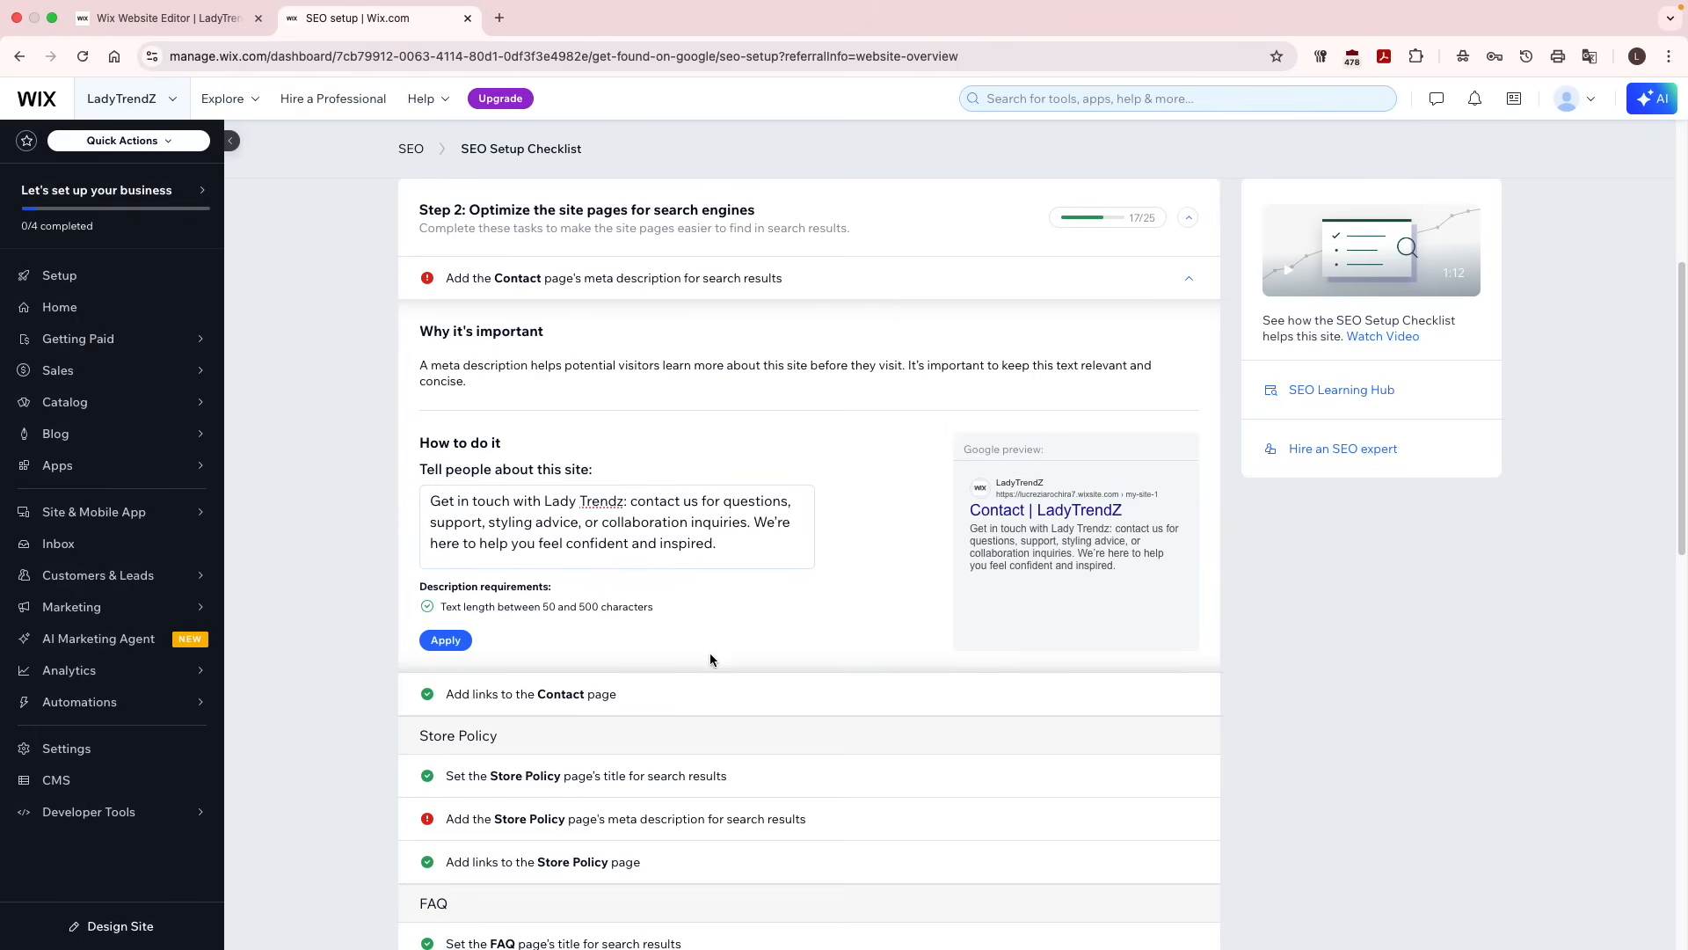
{"action": "left_click", "coordinate": [447, 639]}
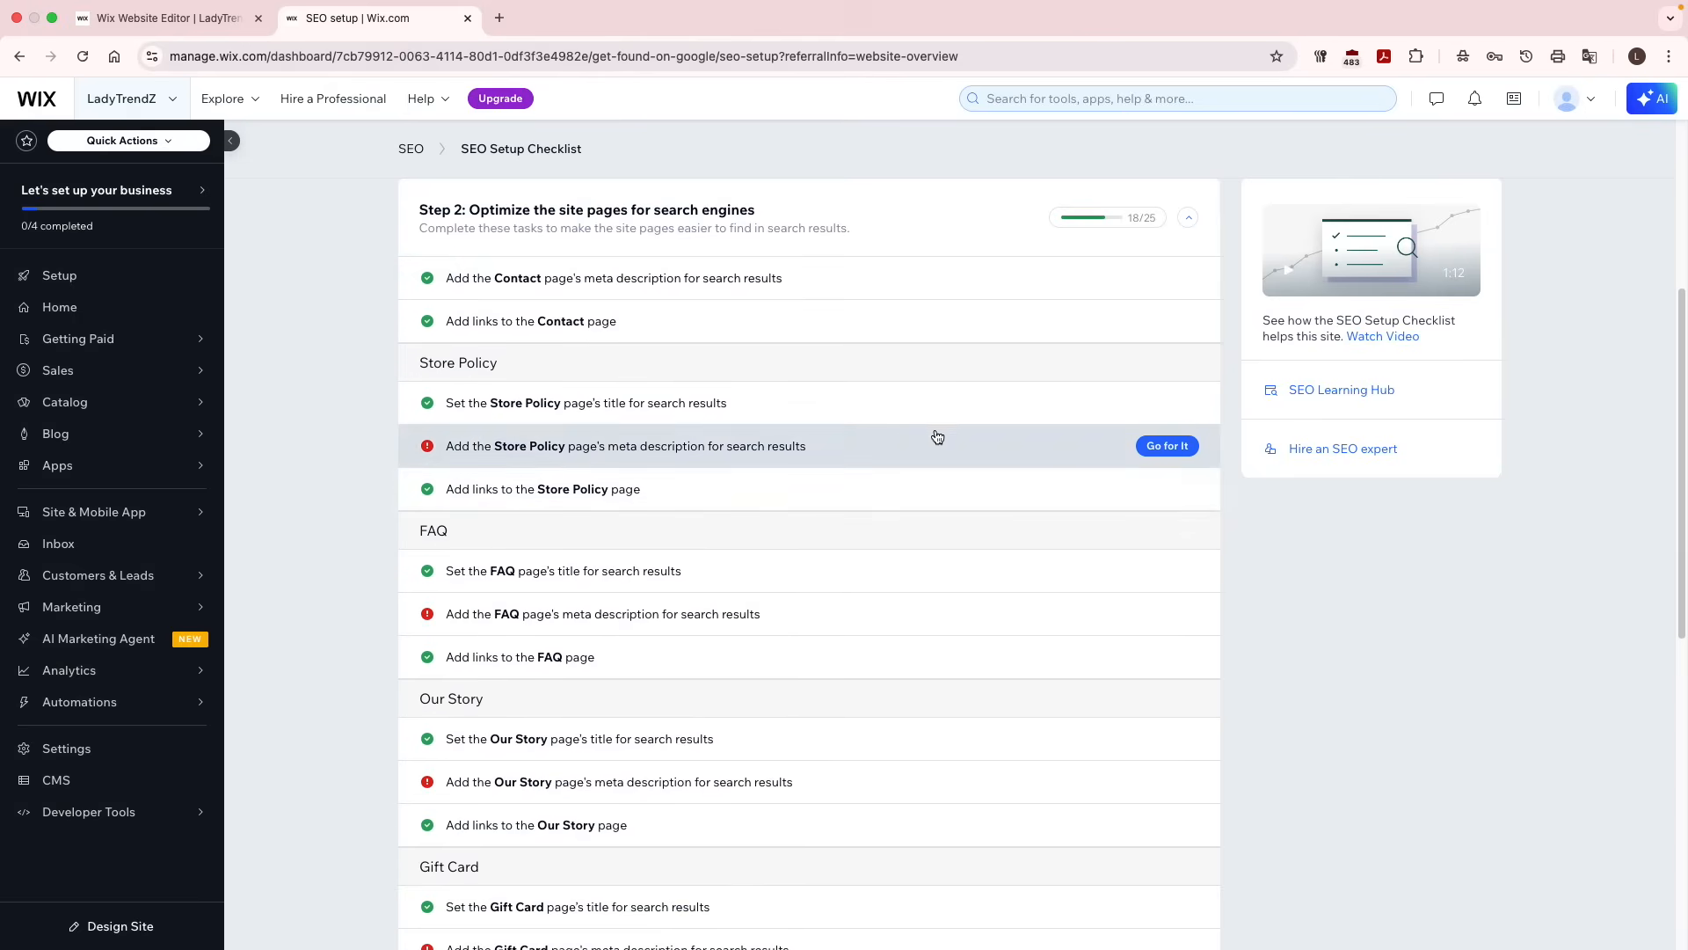
Apply Store Policy meta-description "Read the Lady Trendz Store Policy: learn about shipping, returns, refunds, exchanges, payment methods, and customer service. Shop with clarity and confidence.".
{"action": "left_click", "coordinate": [934, 436]}
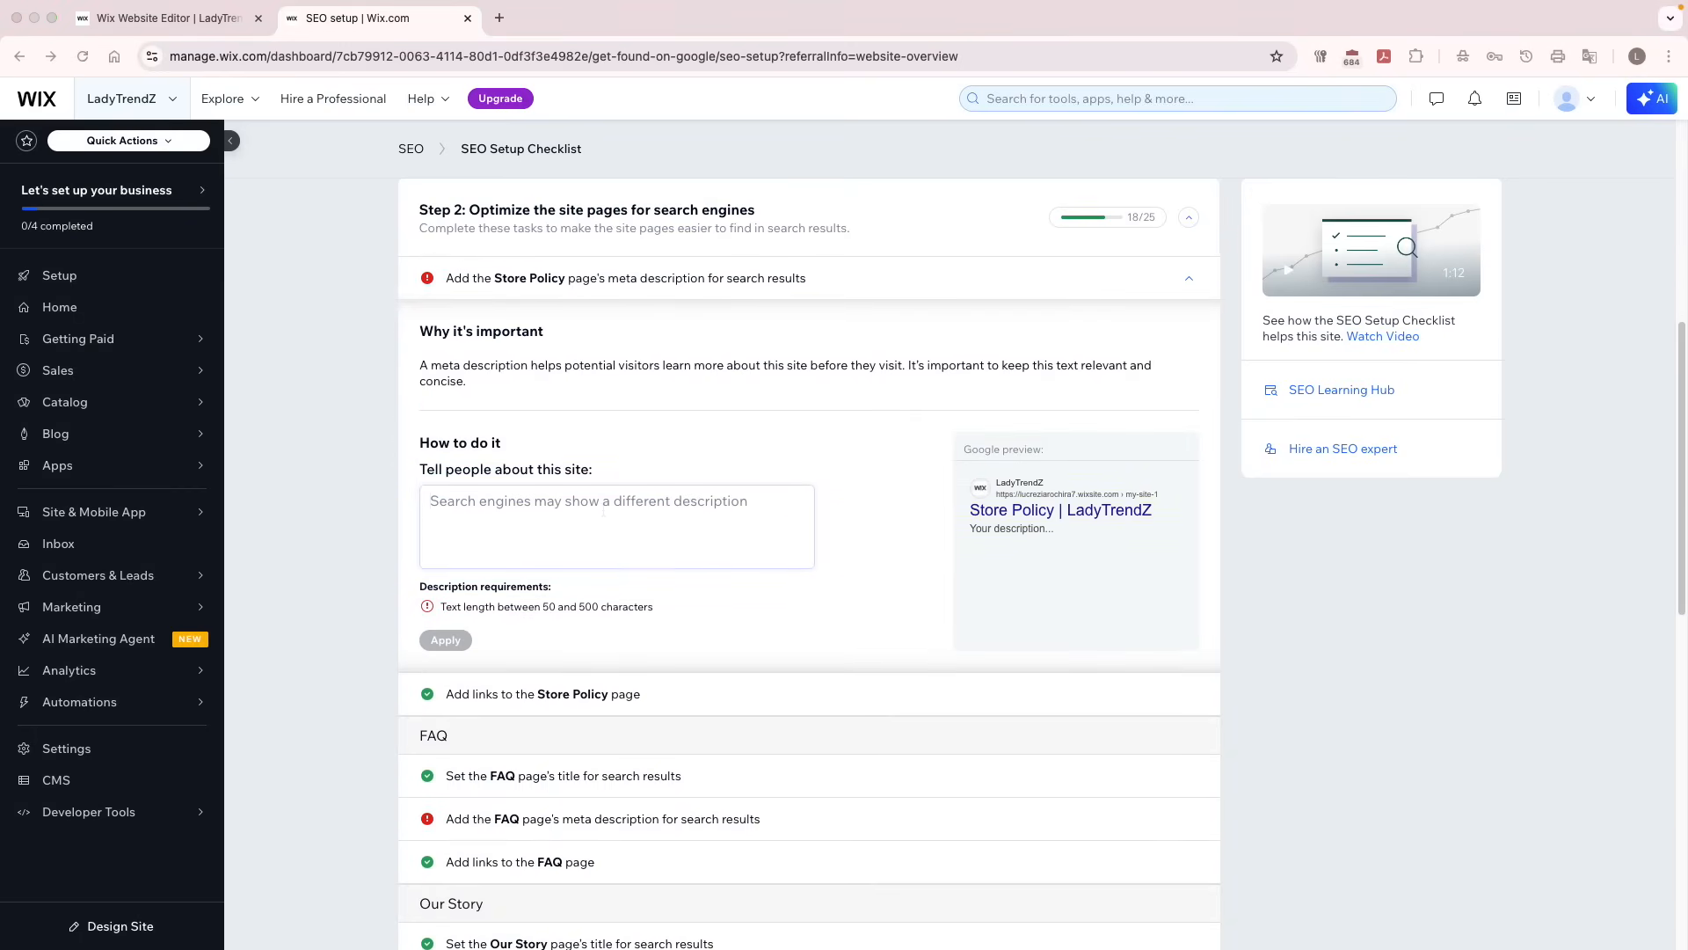
{"action": "left_click", "coordinate": [604, 511]}
{"action": "type", "text": "Read the Lady Trendz Store Policy: learn about shipping, returns, refunds, exchanges, payment methods, and customer service. Shop with clarity and confidence."}
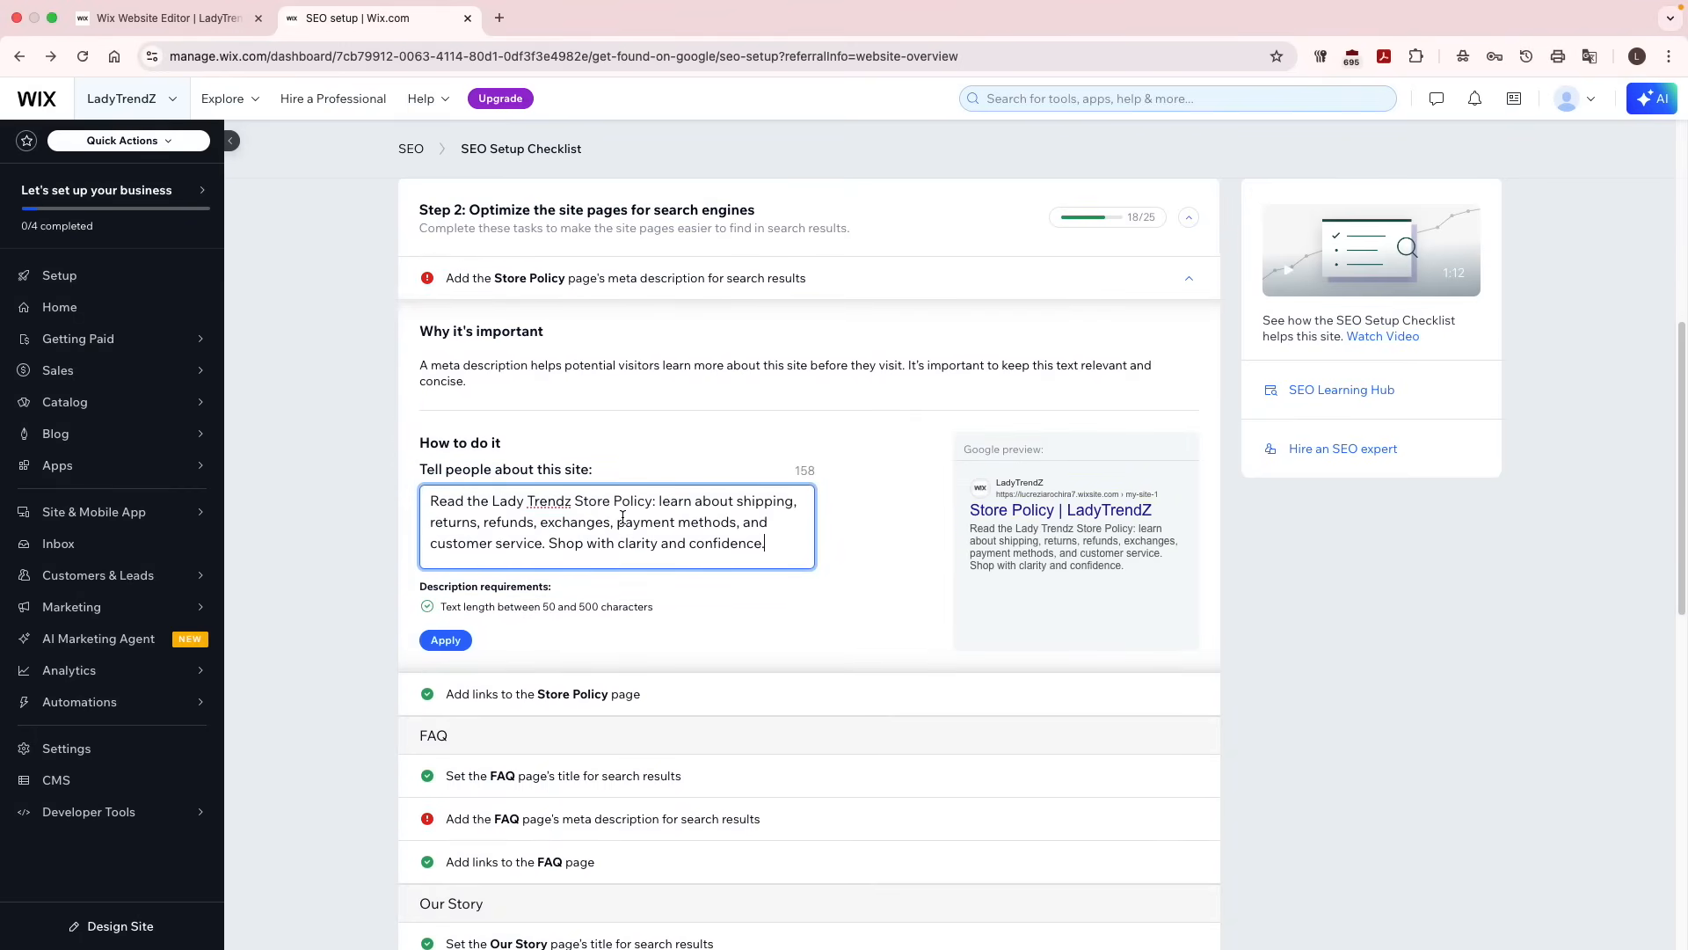
{"action": "left_click", "coordinate": [449, 641]}
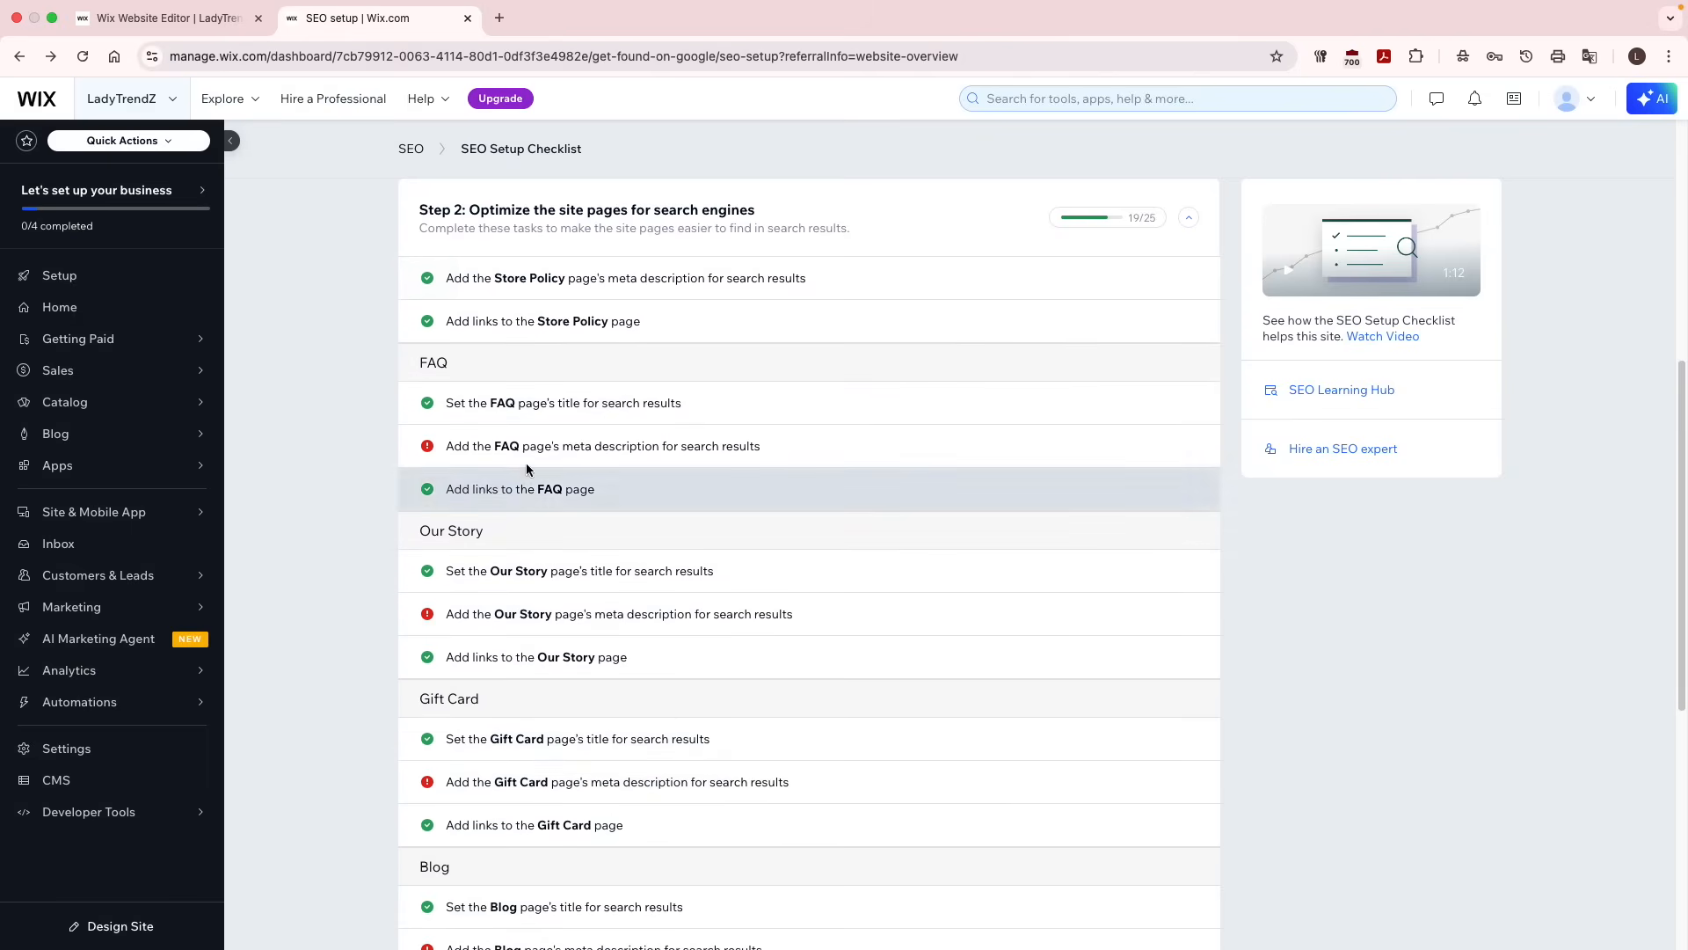
Apply FAQ meta-description "Find answers to common questions about Lady Trendz products, sizing, orders, delivery, and more. Quick help and guidance at your fingertips.".
{"action": "left_click", "coordinate": [615, 447]}
{"action": "type", "text": "Find answers to common questions about Lady Trendz products, sizing, orders, delivery, and more. Quick help and guidance at your fingertips."}
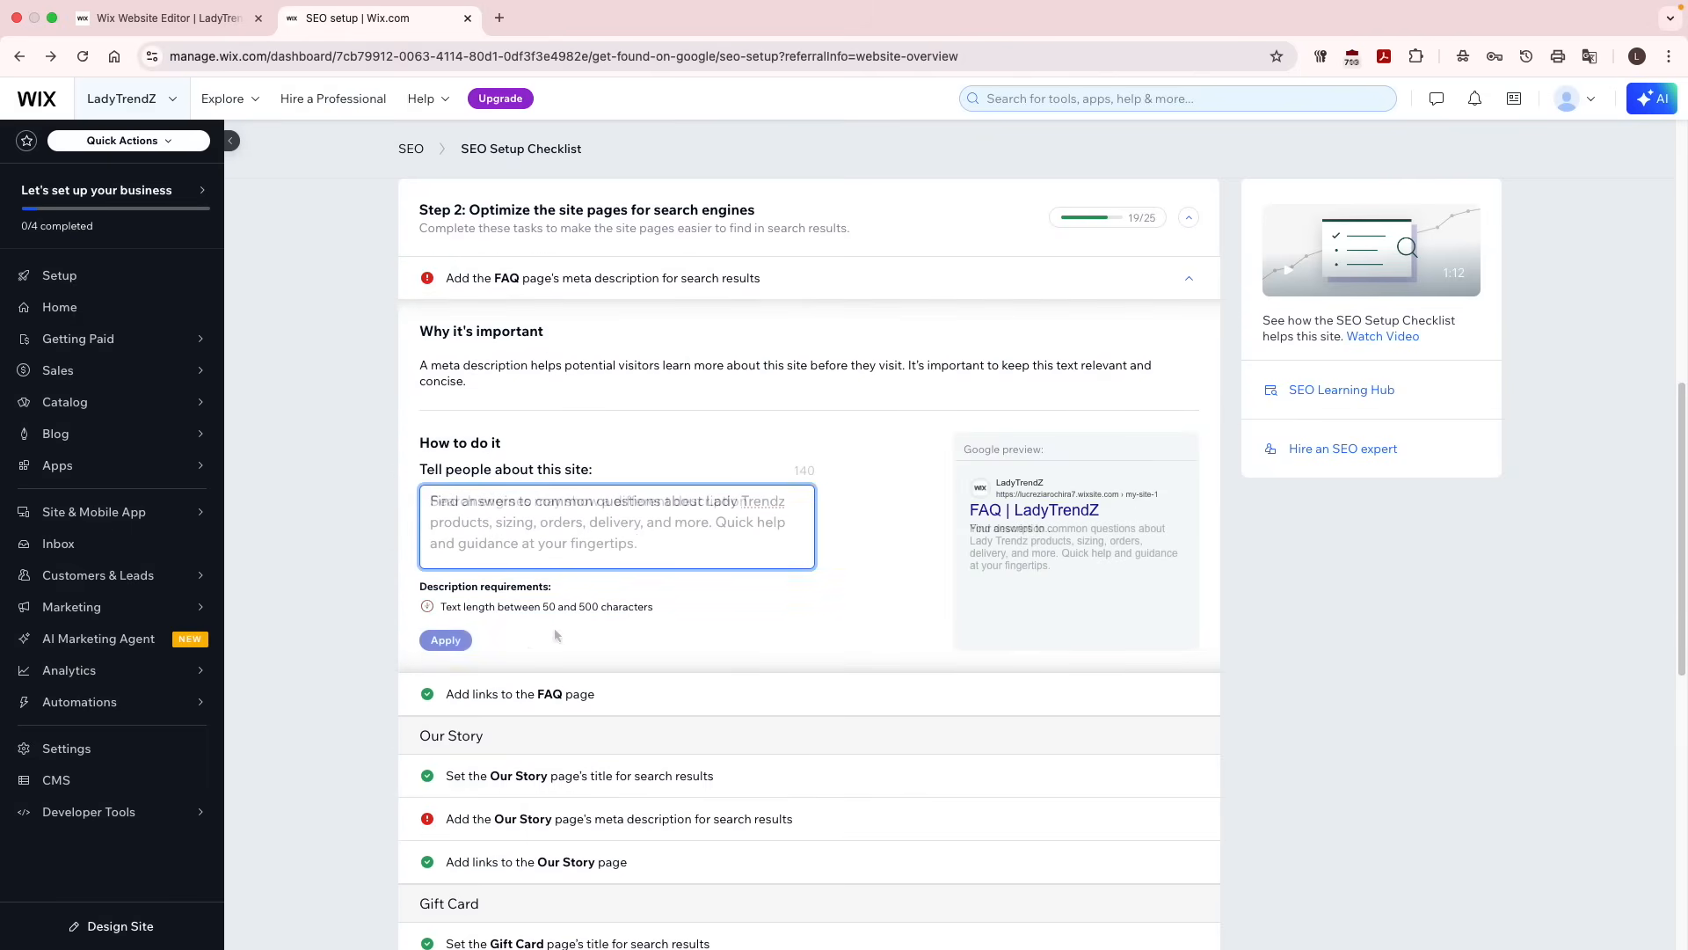
{"action": "left_click", "coordinate": [447, 641]}
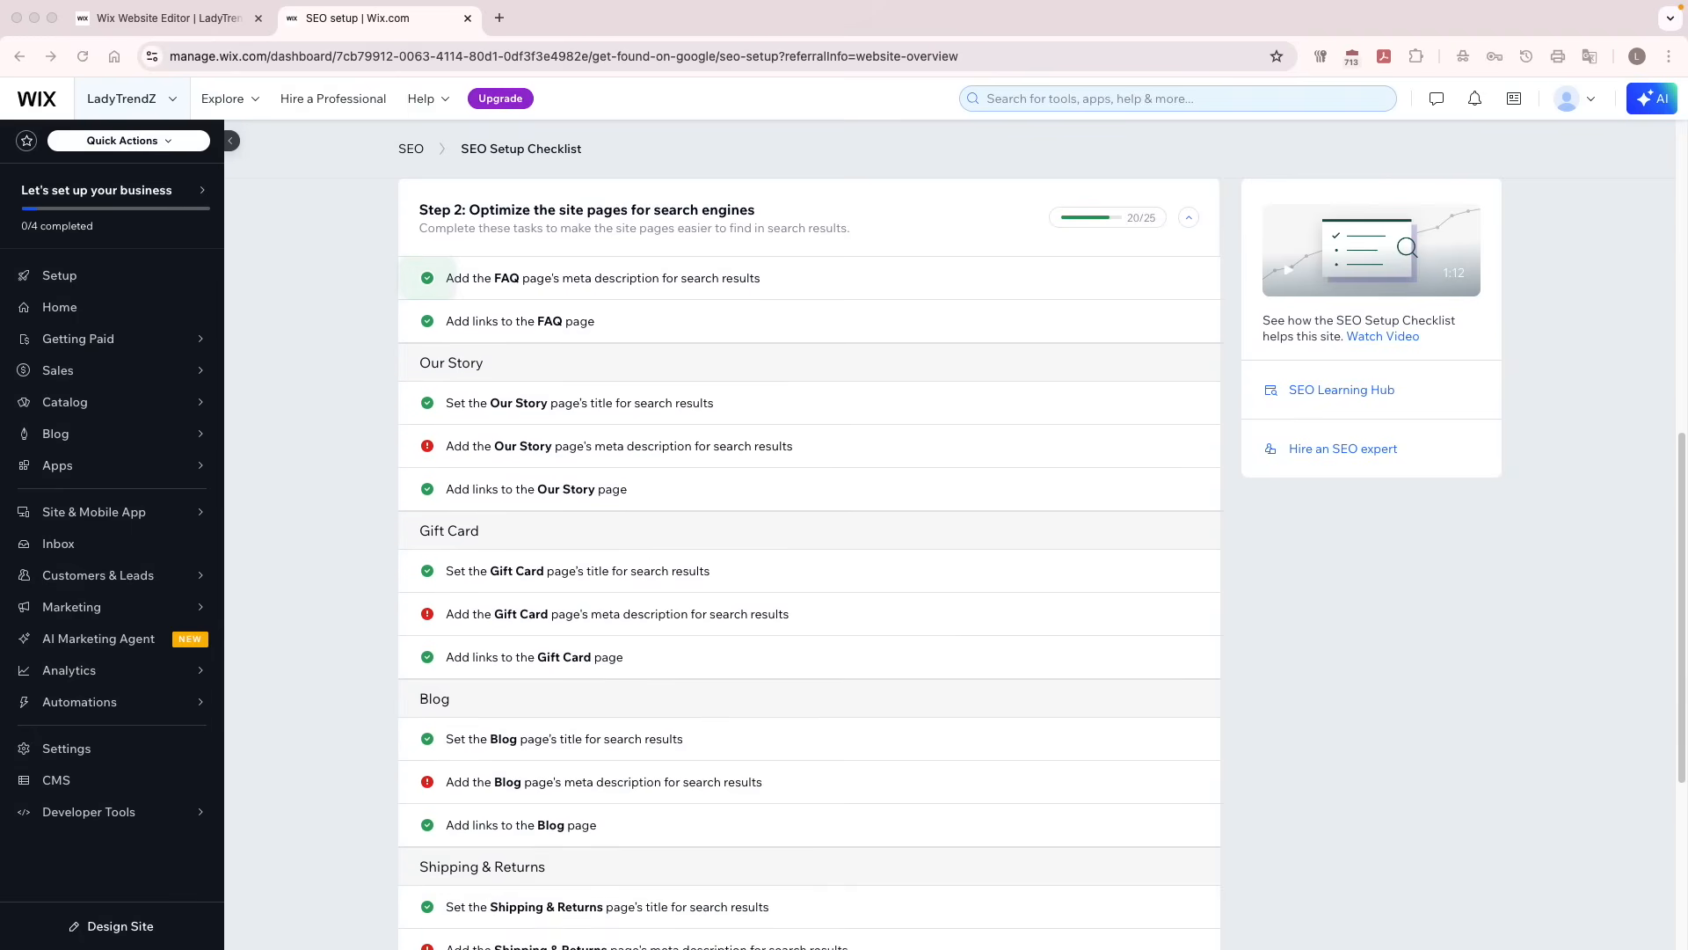
Apply an Our Story meta-description starting "Discover the story behind Lady Trendz: a journey of passion, sustainability, inclusivity, and a love for empowering women".
{"action": "type", "text": "Discover the story behind Lady Trendz: a journey of passion, sustainability, inclusivity, and a love for empowering women through fashion and beauty."}
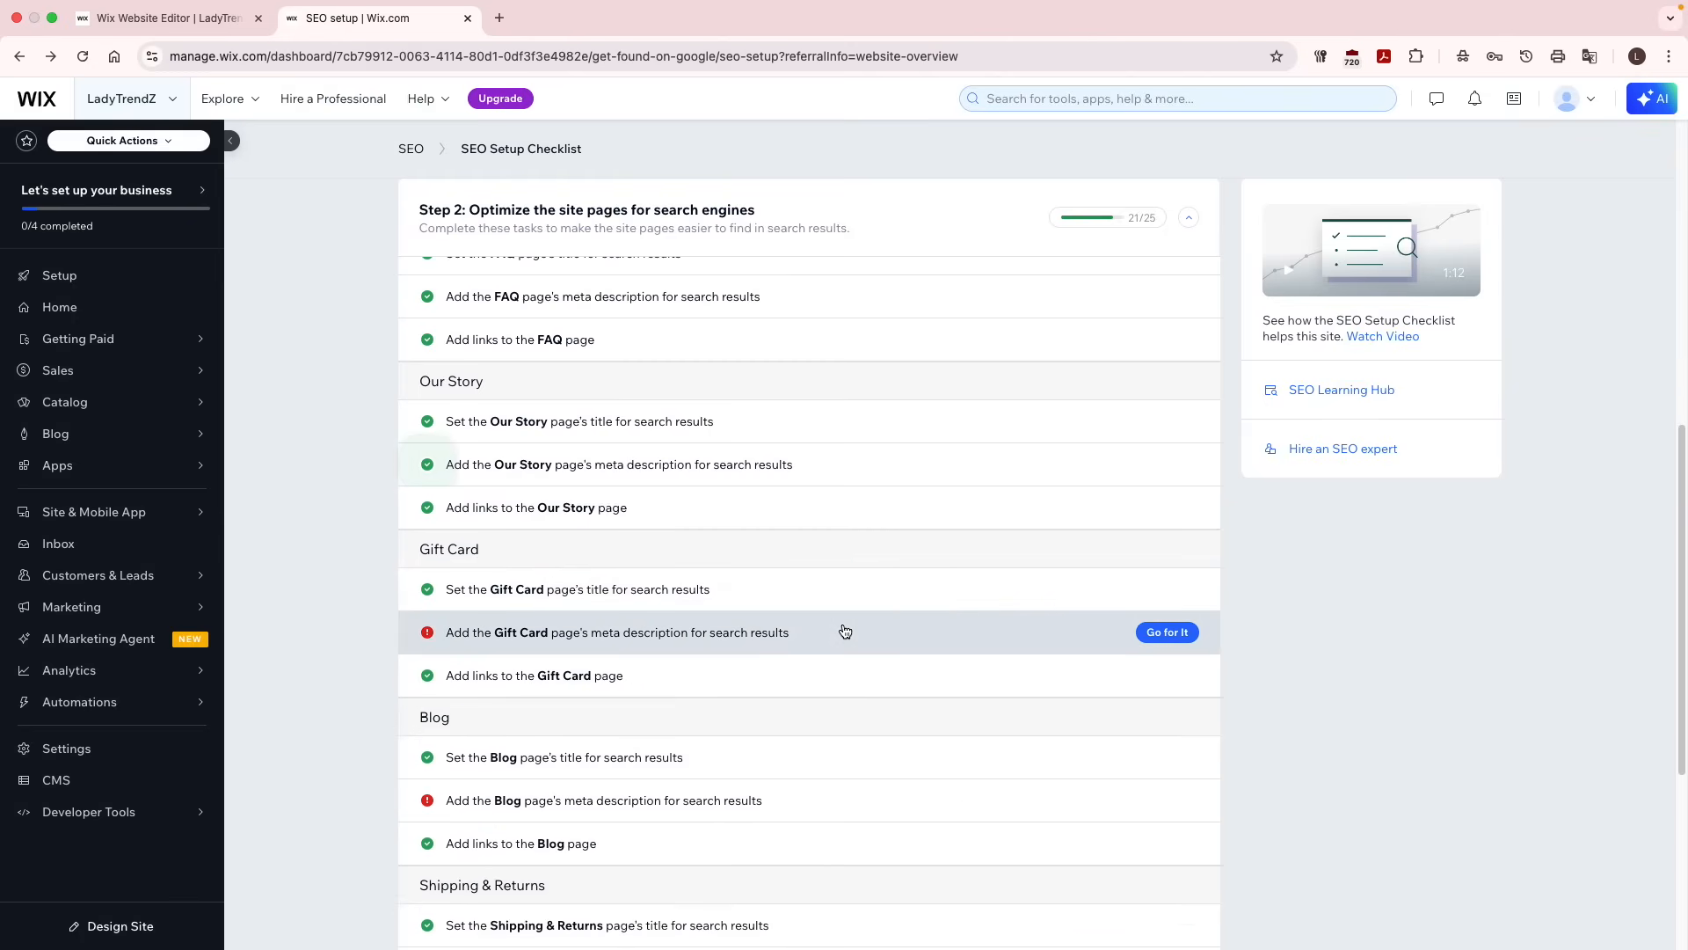
Apply a Gift Card meta-description starting "Give the gift of style with a Lady Trendz gift card: the perfect choice for birthdays, holidays, or just because.".
{"action": "left_click", "coordinate": [919, 633]}
{"action": "left_click", "coordinate": [919, 633]}
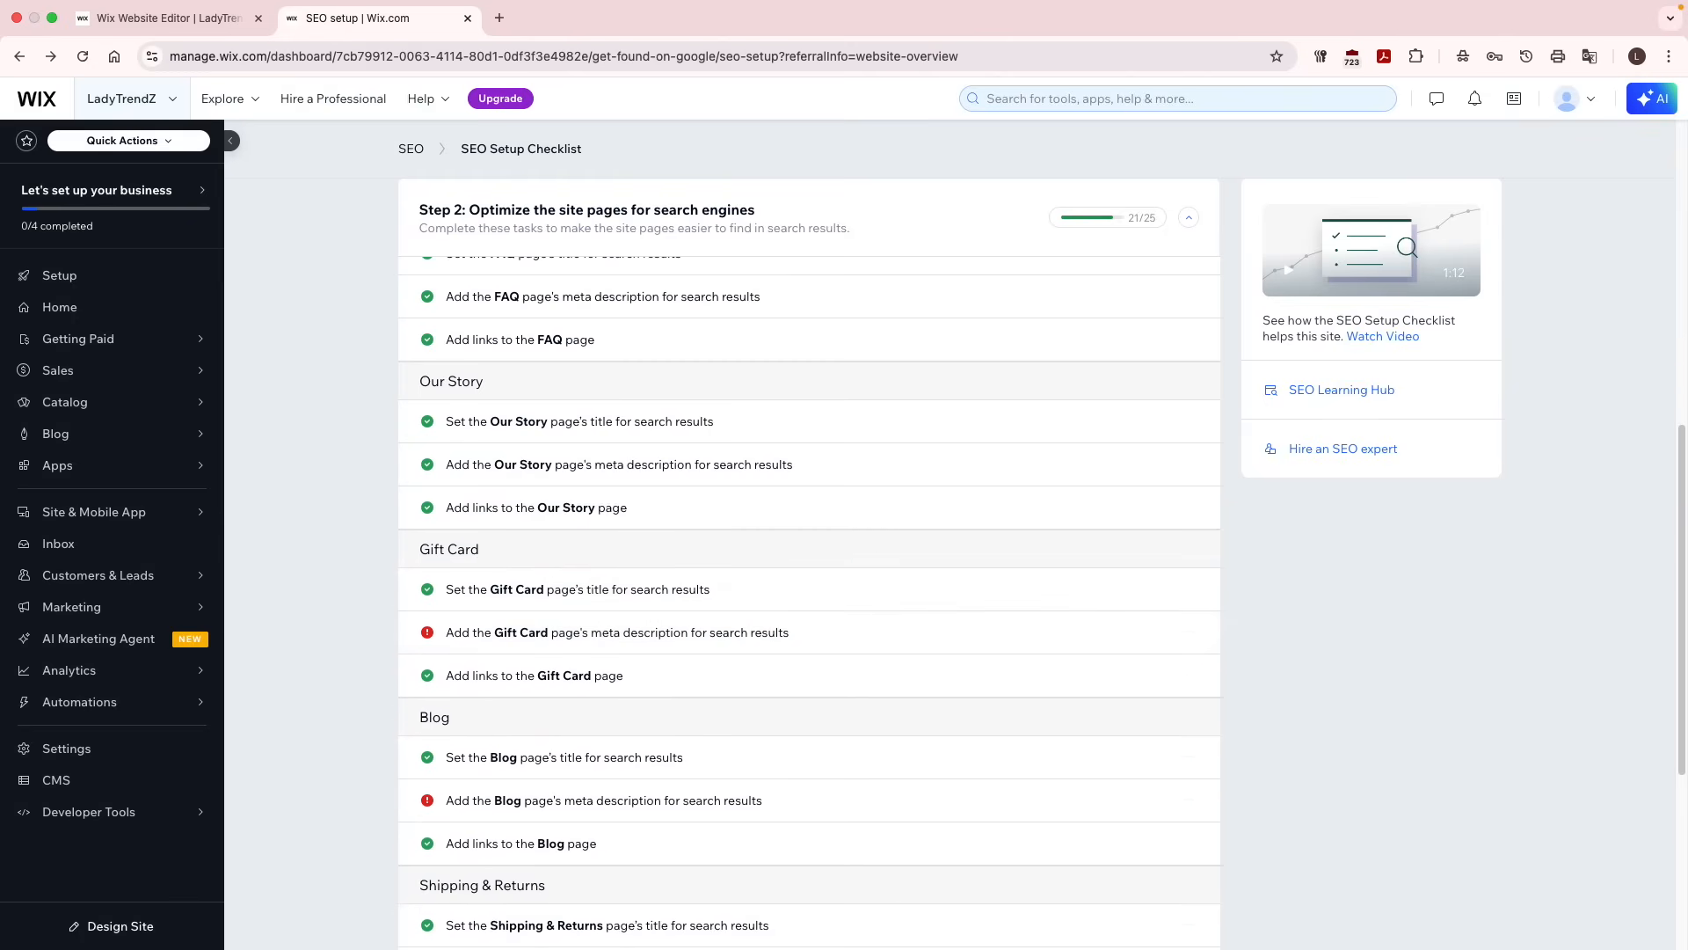
{"action": "left_click", "coordinate": [607, 631]}
{"action": "left_click", "coordinate": [616, 880]}
{"action": "scroll", "coordinate": [430, 709], "scroll_direction": "down", "scroll_amount": 4}
{"action": "type", "text": "Give the gift of style with a Lady Trendz gift card: the perfect choice for birthdays, holidays, or just because. Fashion freedom, one card away."}
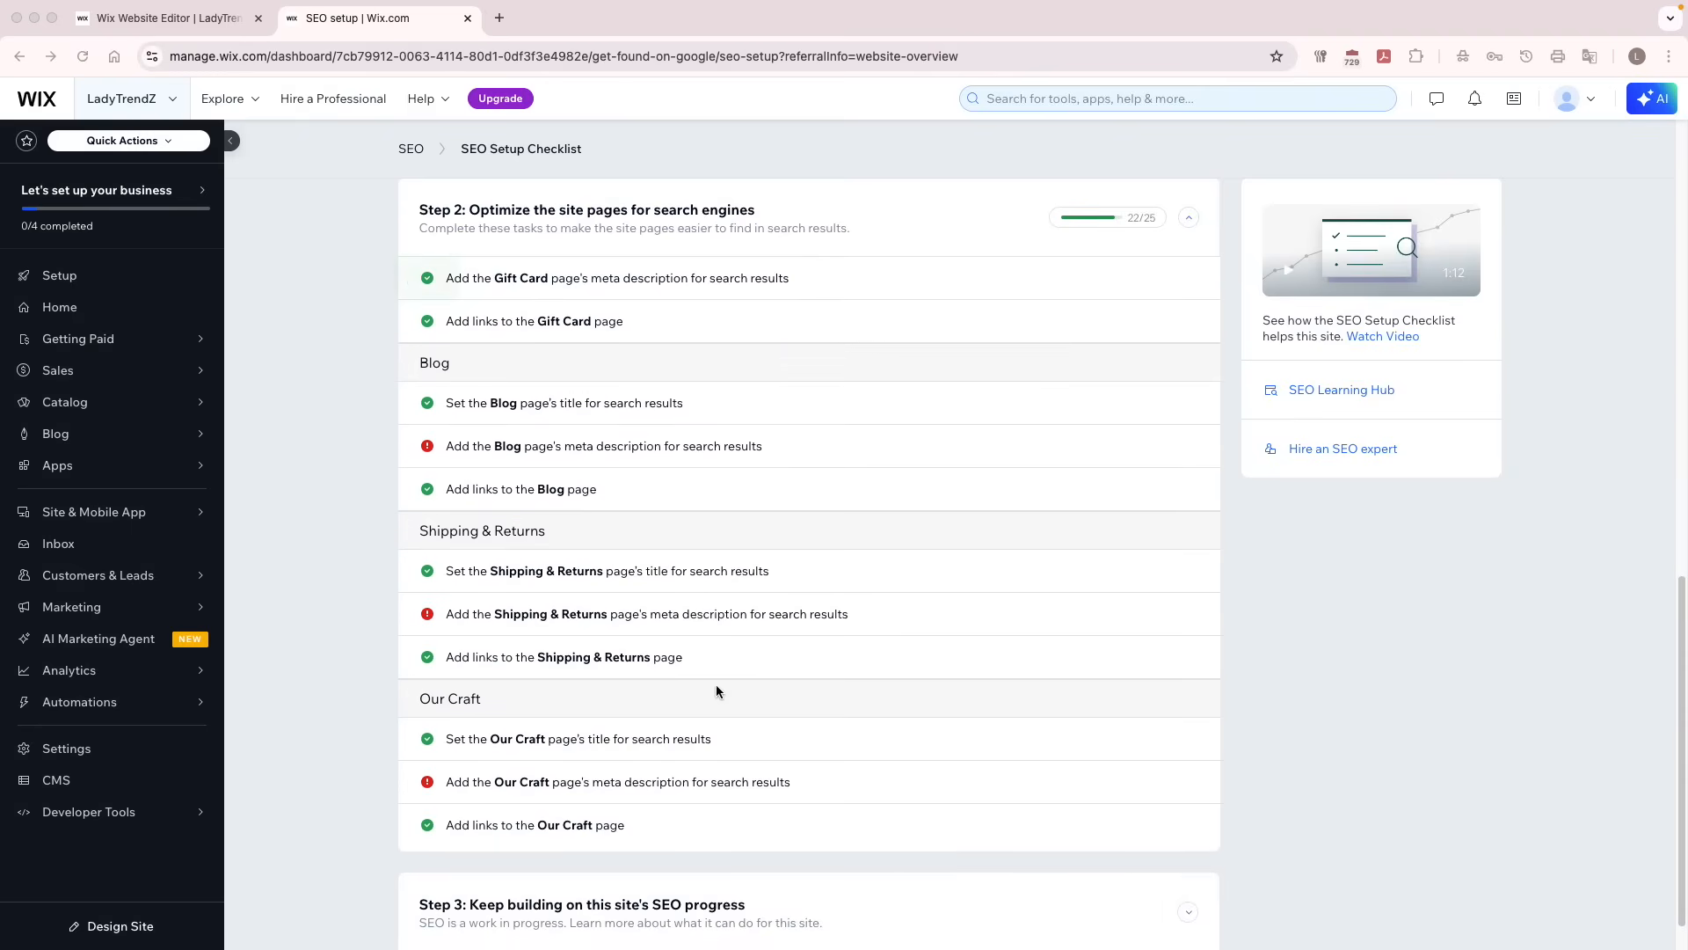
Apply a meta description for the Blog page, and open the Shipping & Returns page's meta description task.
{"action": "left_click", "coordinate": [851, 439]}
{"action": "left_click", "coordinate": [445, 813]}
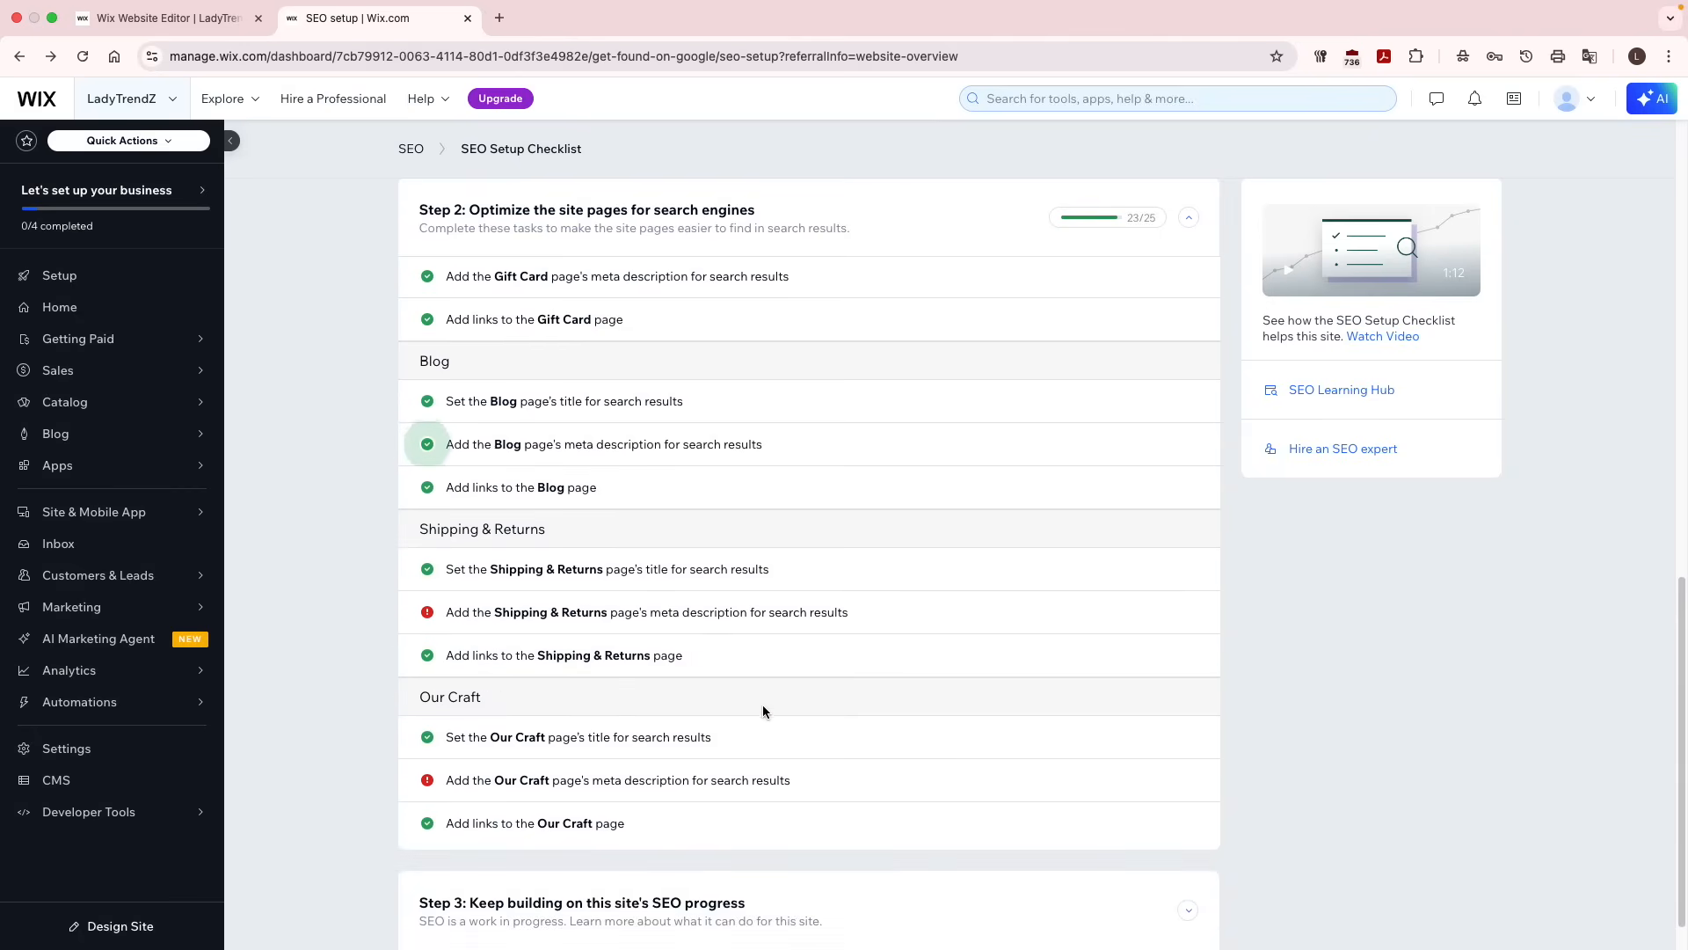
{"action": "scroll", "coordinate": [648, 610], "scroll_direction": "down", "scroll_amount": 1}
{"action": "left_click", "coordinate": [648, 566]}
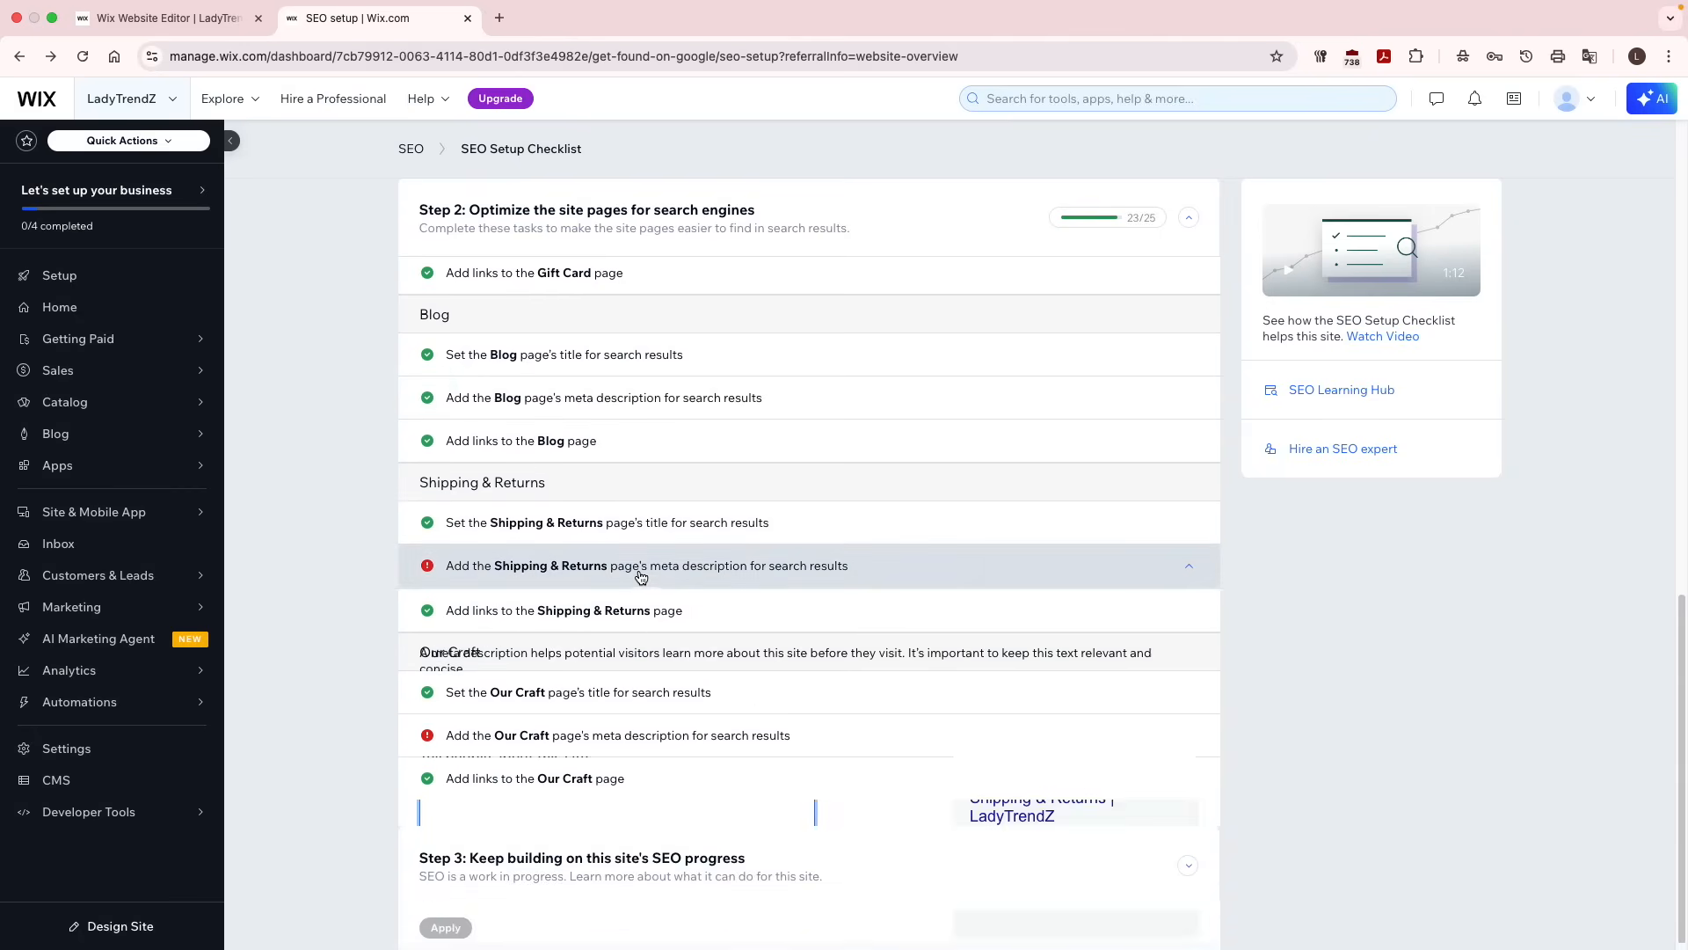
{"action": "scroll", "coordinate": [809, 528], "scroll_direction": "down", "scroll_amount": 4}
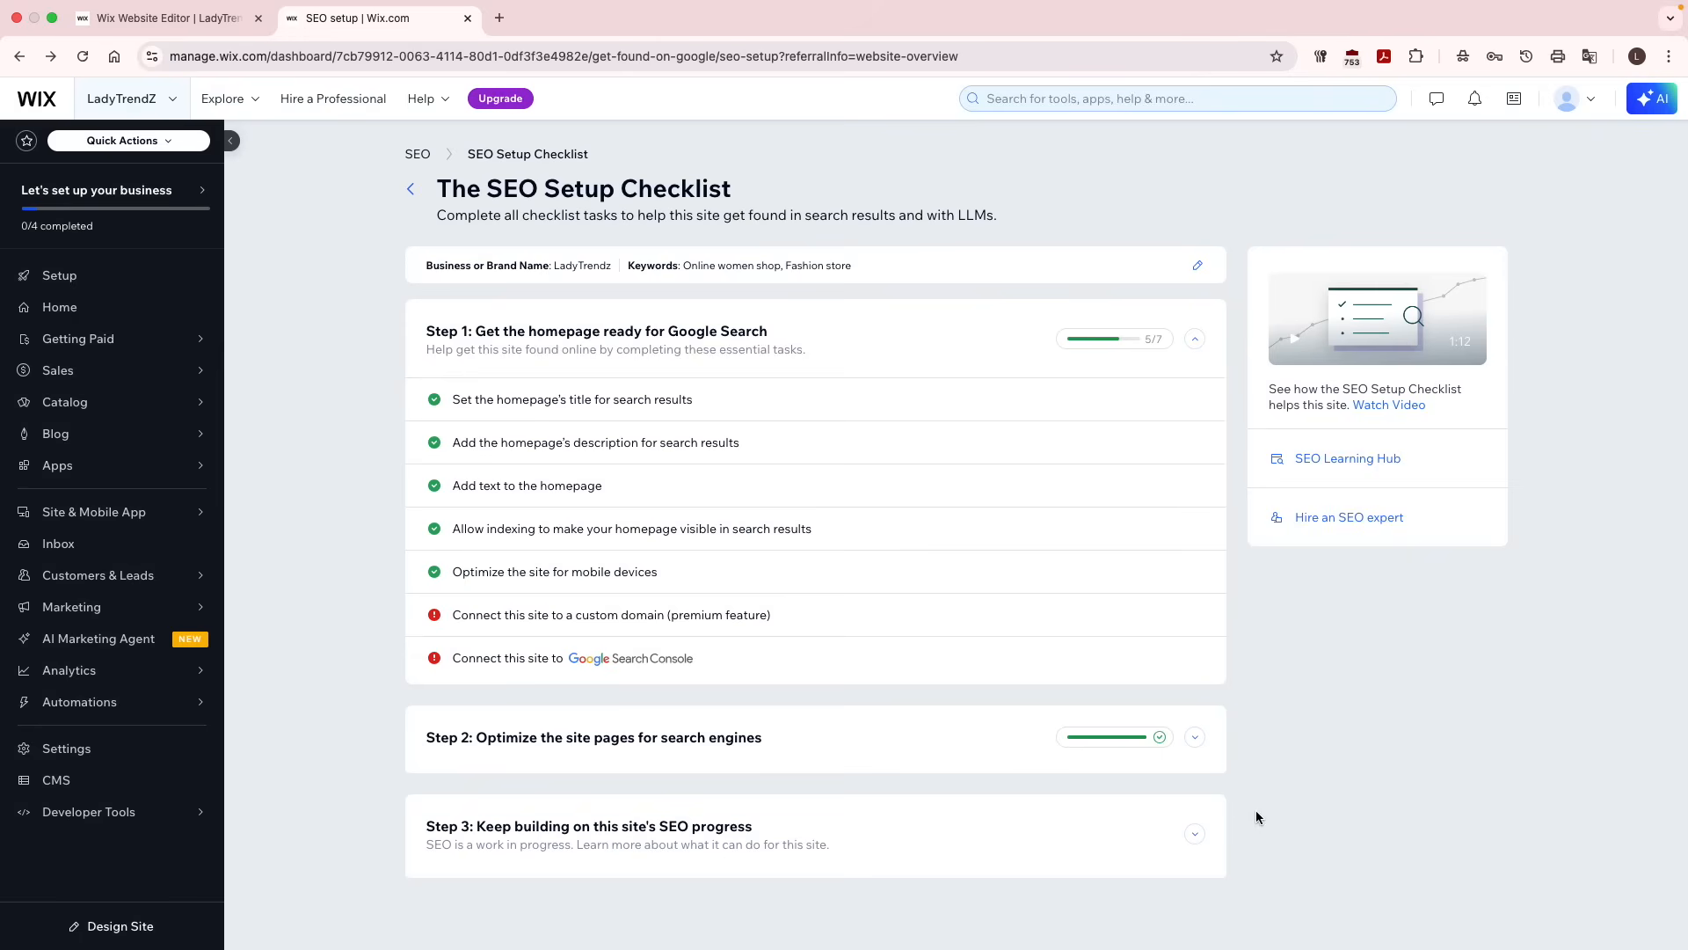
Expand the checklist's third step on building SEO progress and open the SEO Assistant.
{"action": "left_click", "coordinate": [1193, 833]}
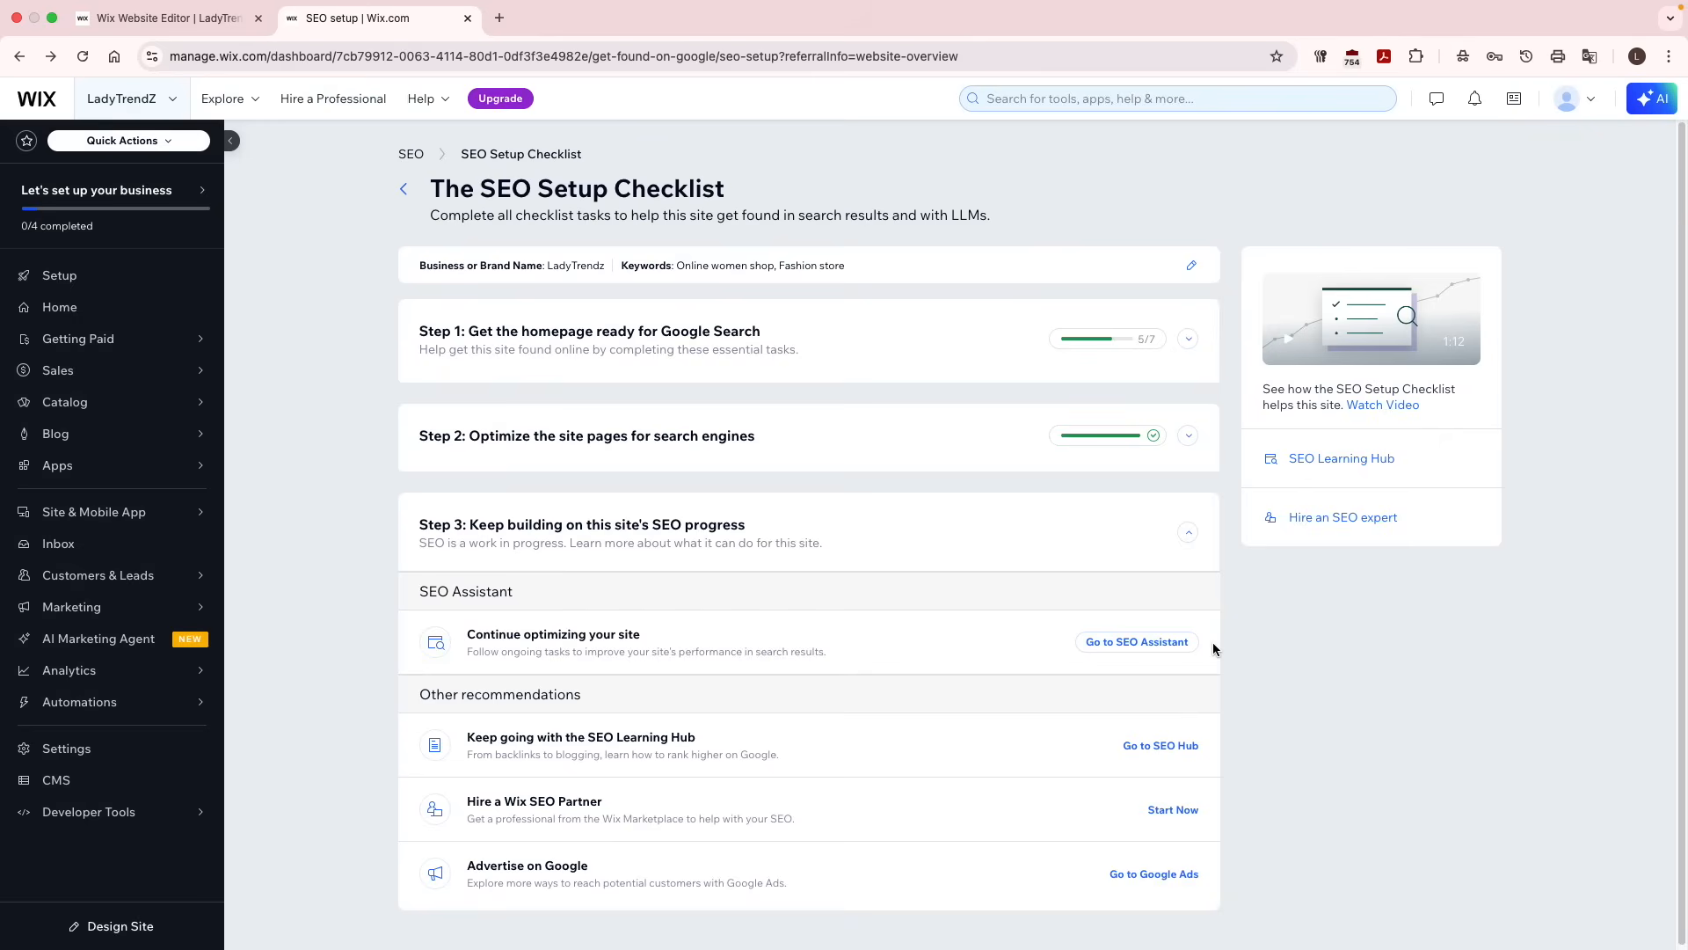
{"action": "left_click", "coordinate": [1189, 642]}
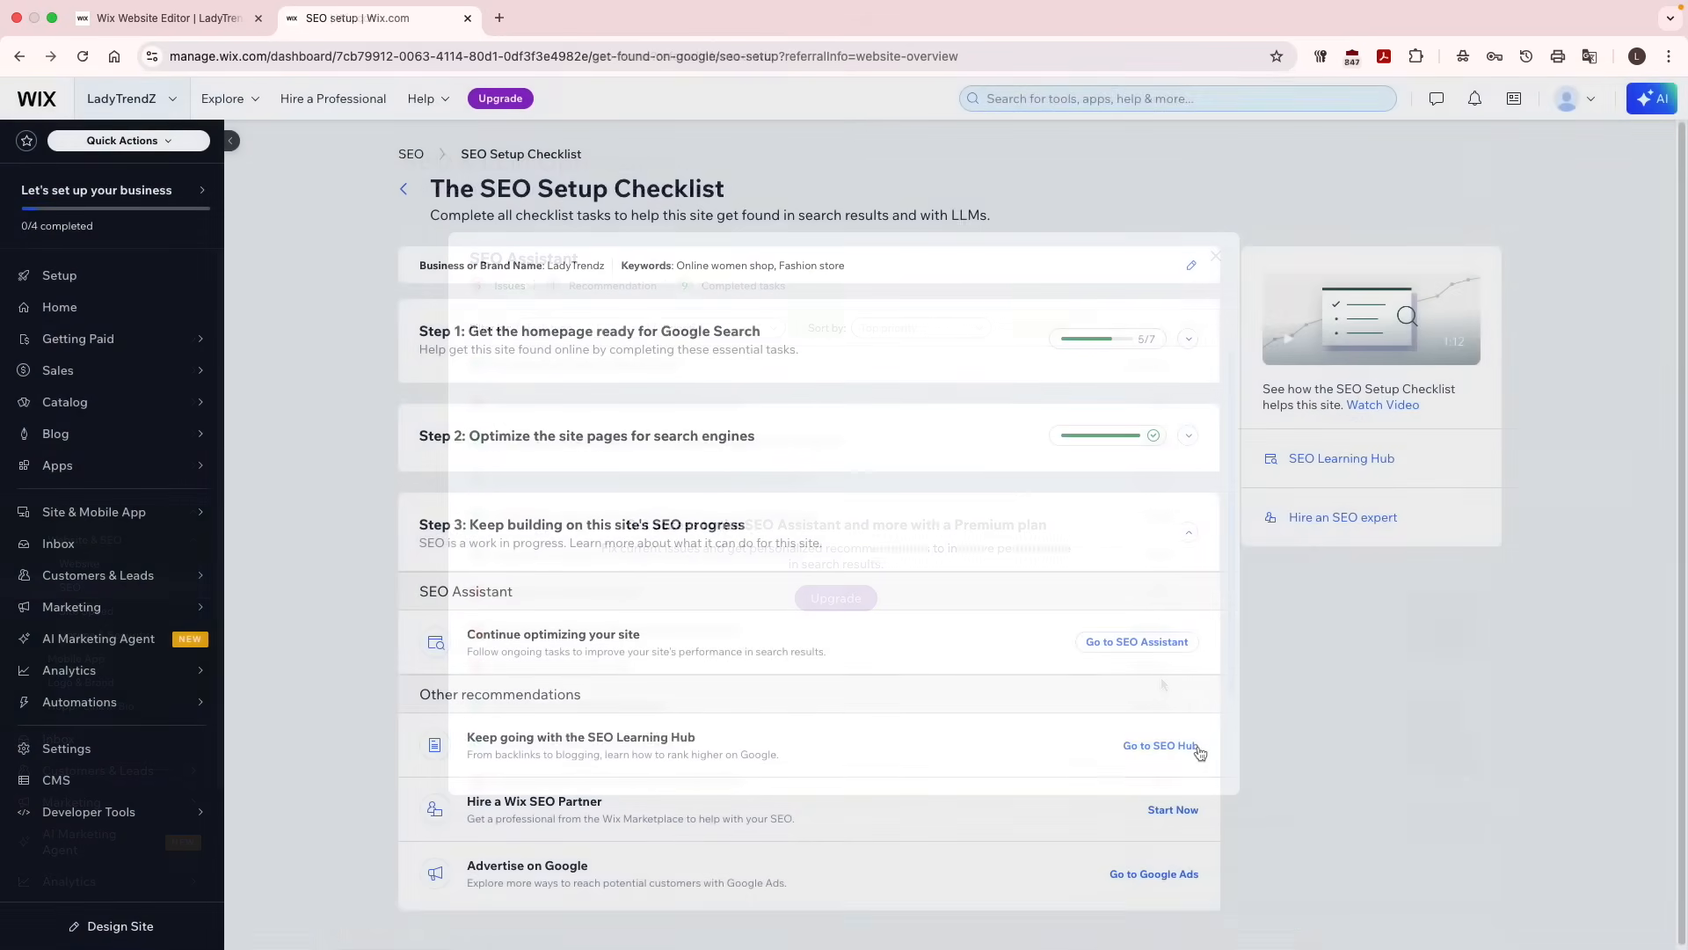
Open the SEO Learning Hub and look through its courses, podcast, webinar and latest blog posts.
{"action": "left_click", "coordinate": [1178, 747]}
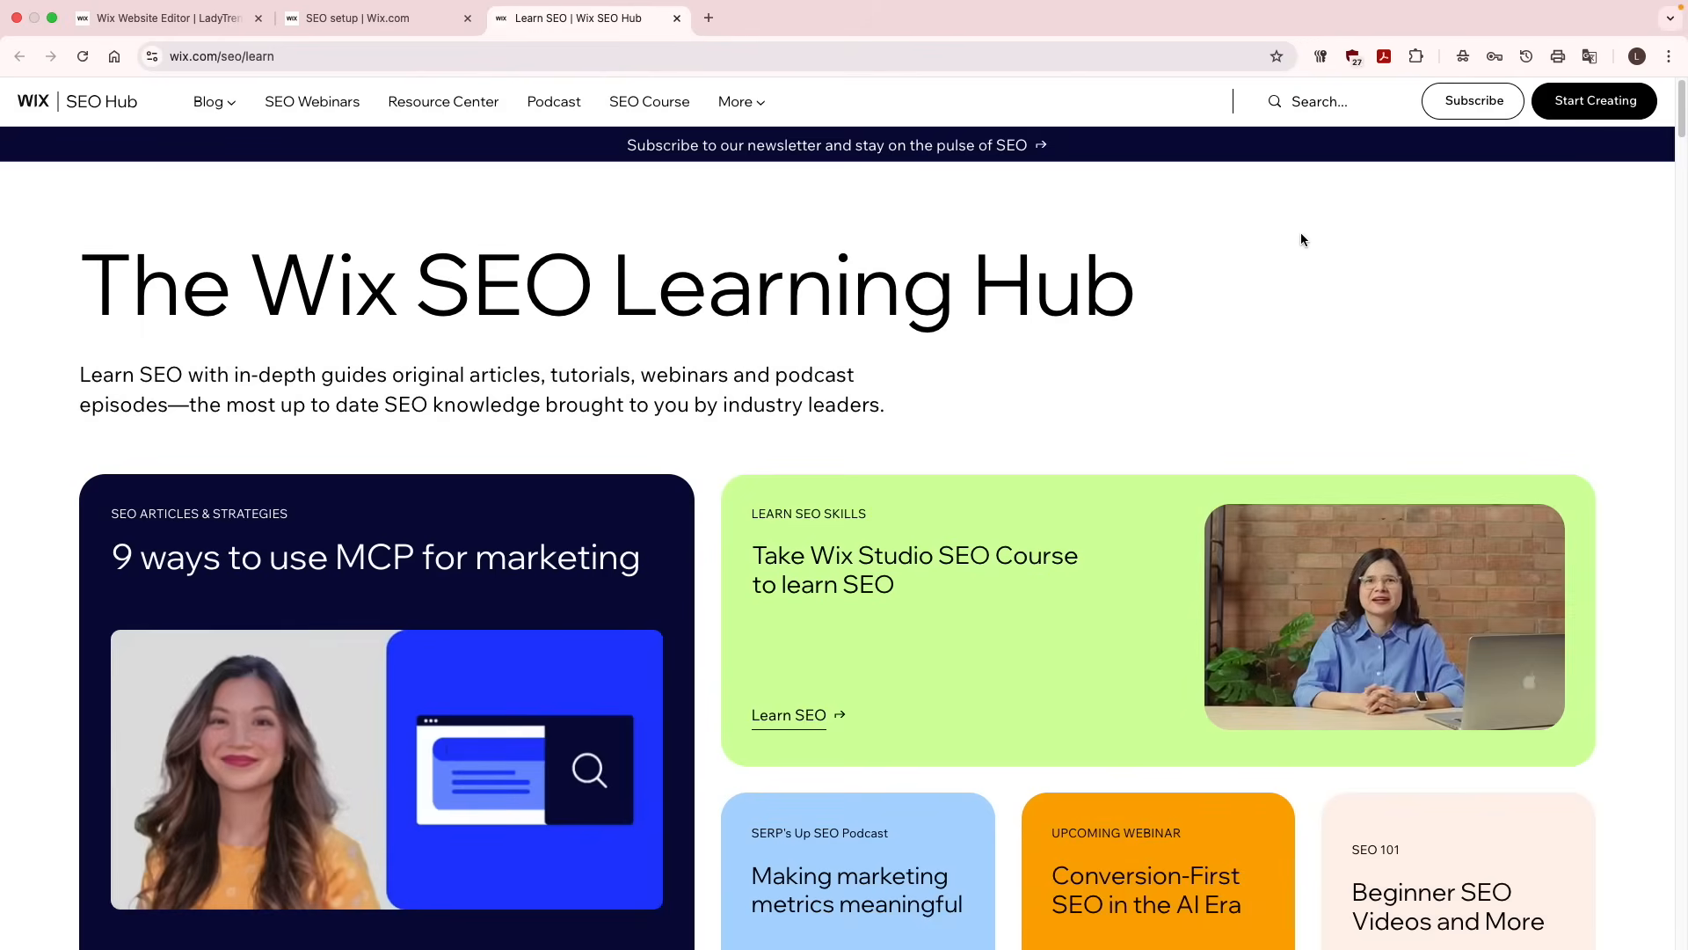
{"action": "scroll", "coordinate": [1365, 625], "scroll_direction": "down", "scroll_amount": 7}
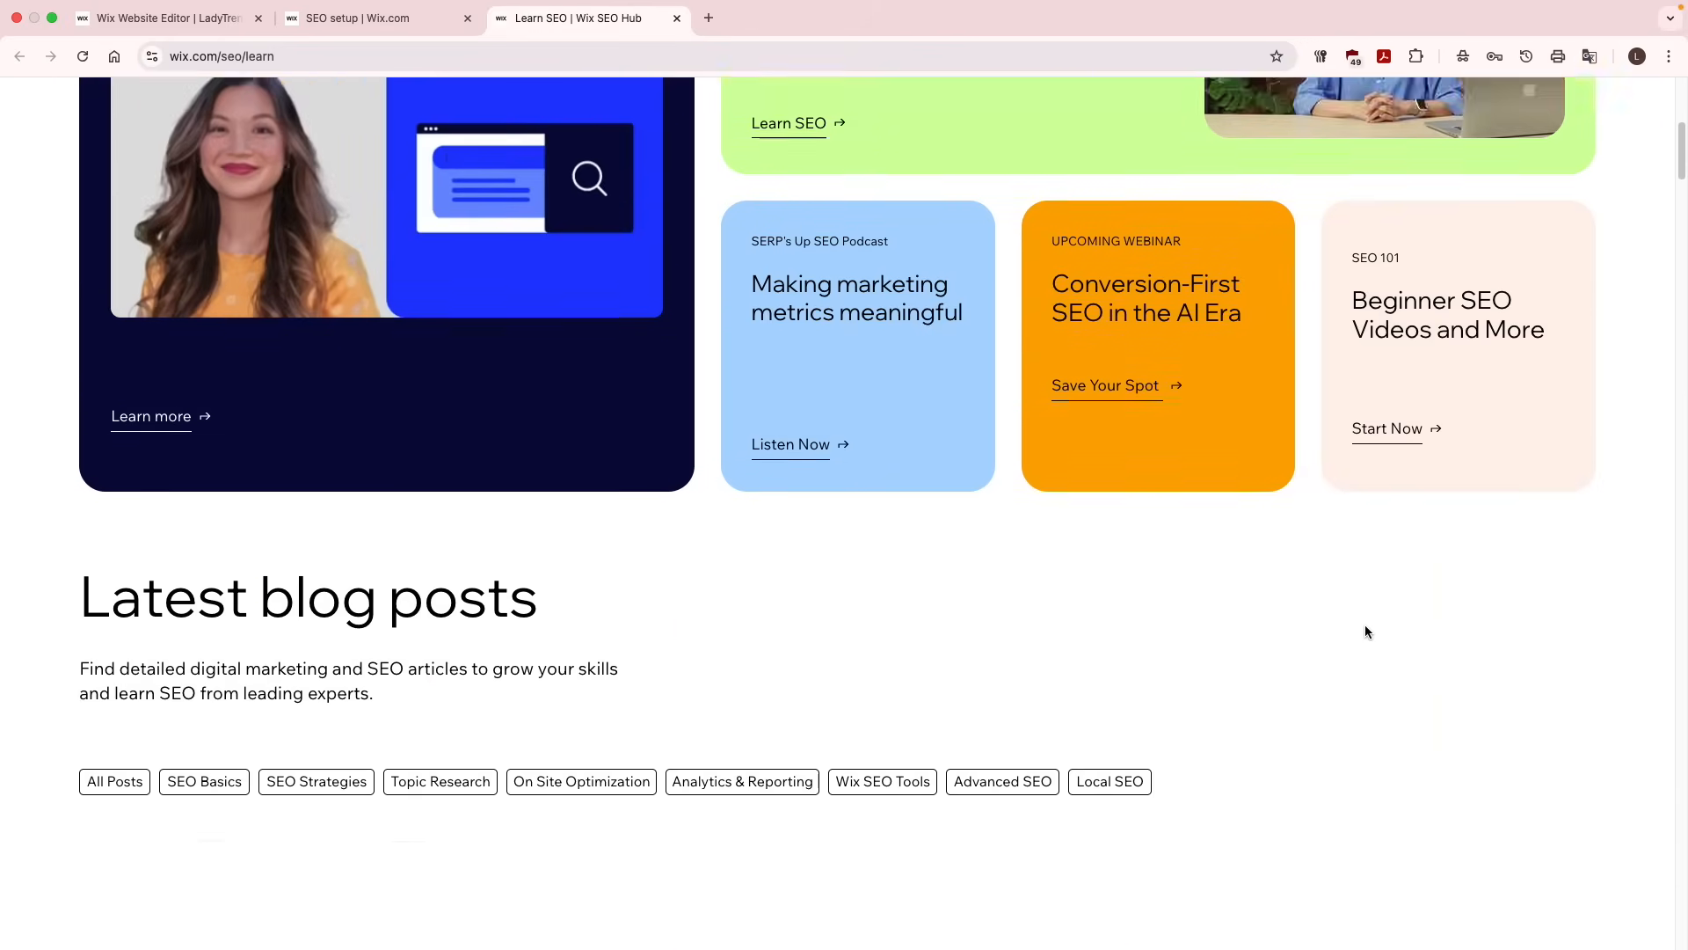
{"action": "scroll", "coordinate": [1365, 626], "scroll_direction": "down", "scroll_amount": 3}
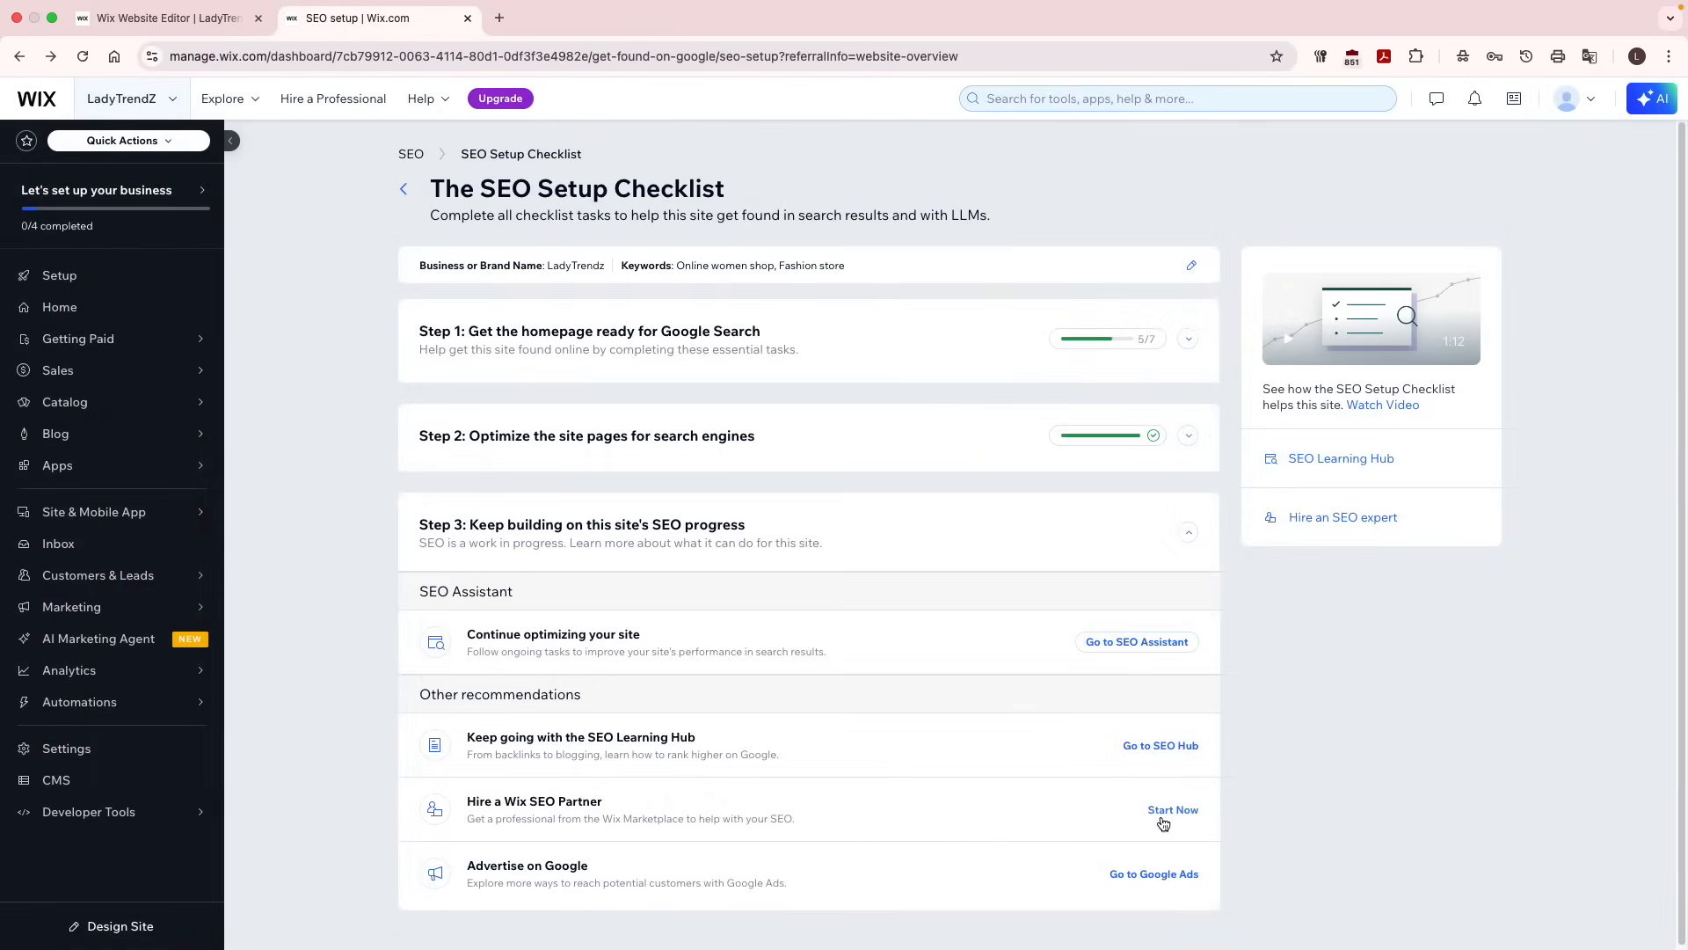
Review the Wix SEO Partner and Google Ads recommendations, and open the site editor from the publish-your-site task.
{"action": "left_click", "coordinate": [1171, 811]}
{"action": "left_click", "coordinate": [1191, 882]}
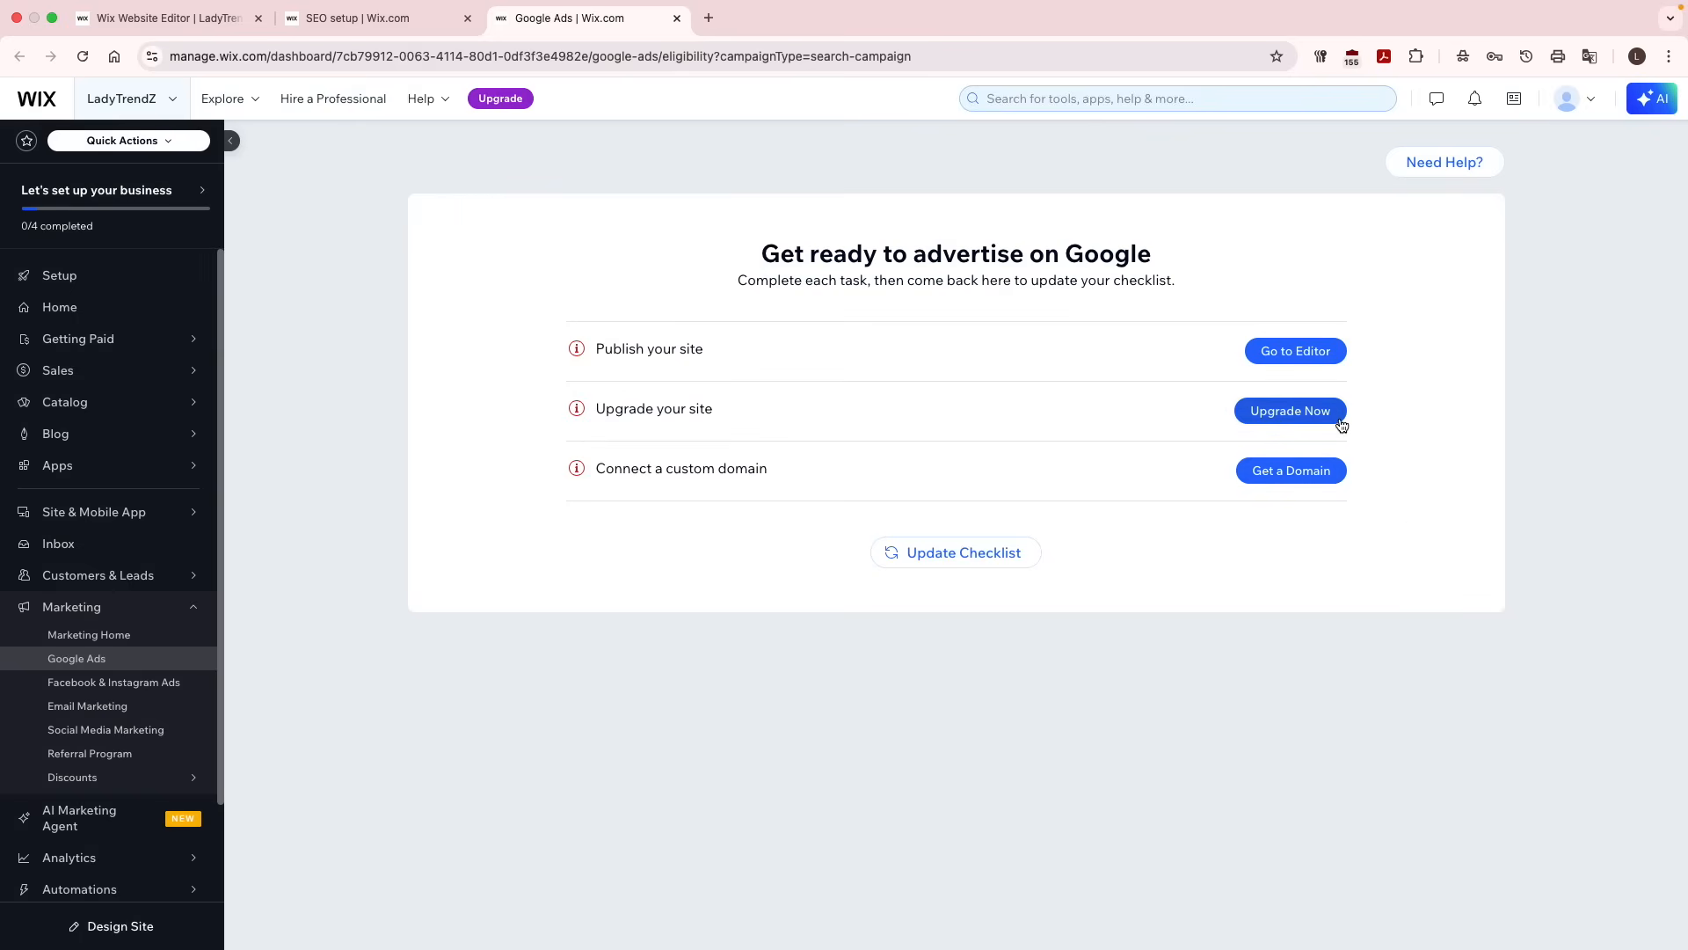
{"action": "left_click", "coordinate": [1332, 361]}
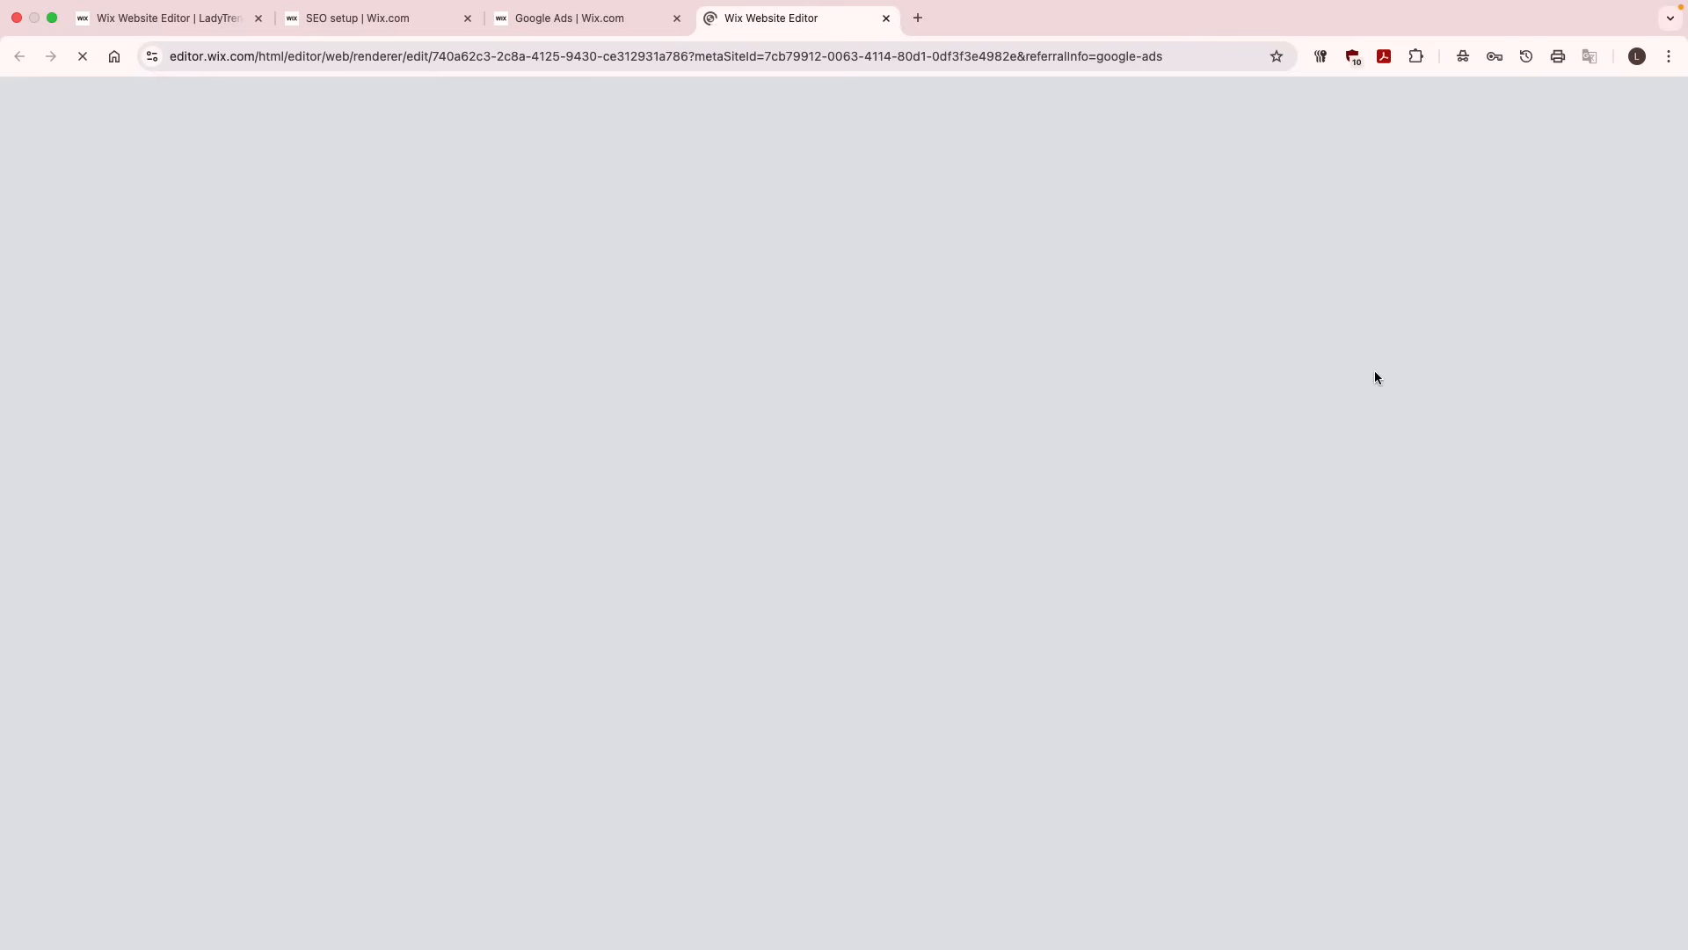